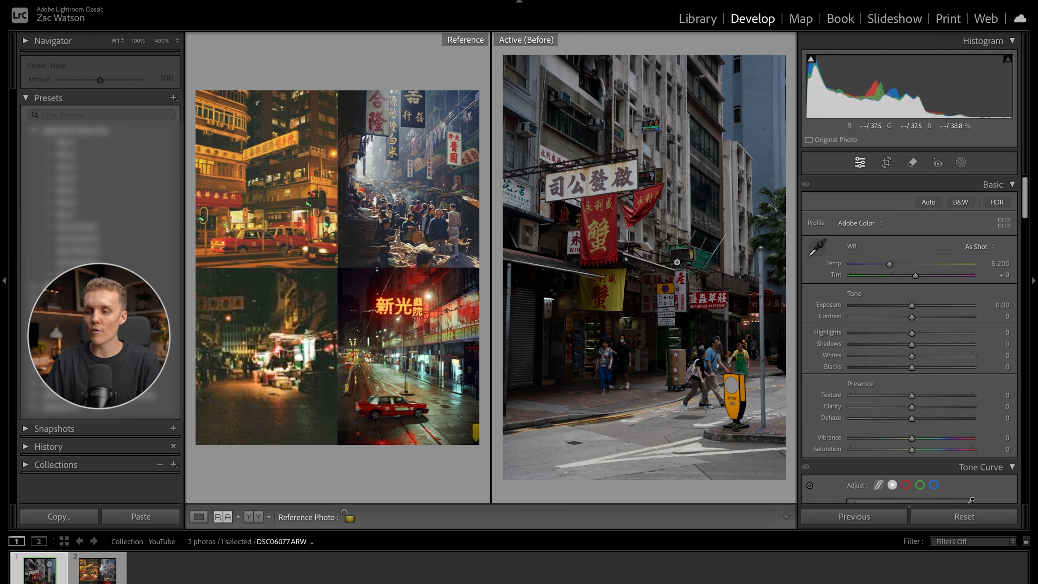
key(backslash)
mouse_move(912, 306)
mouse_down()
mouse_move(948, 305)
mouse_move(897, 305)
mouse_move(925, 306)
mouse_up()
double_click(926, 307)
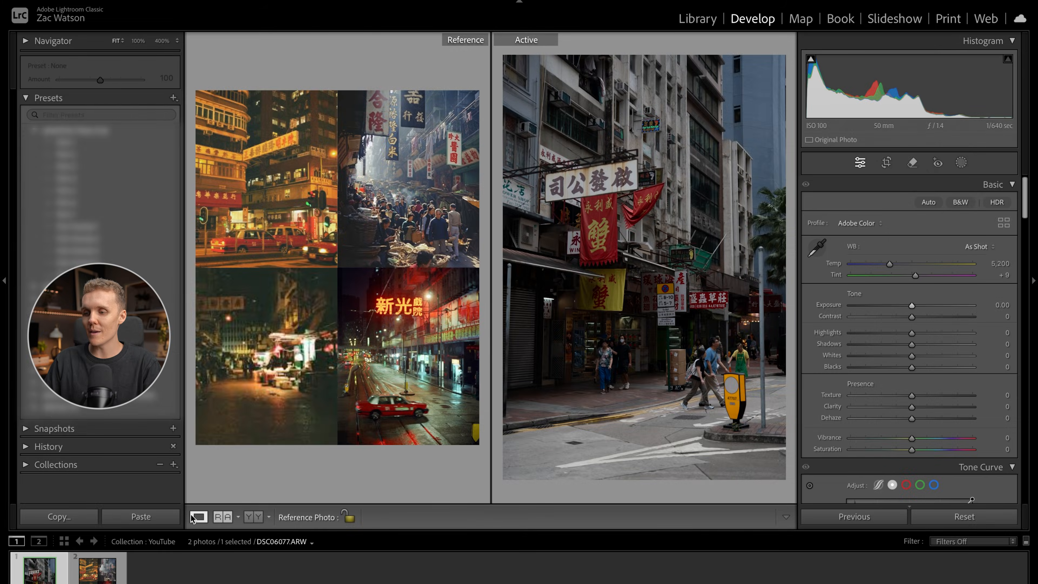
- Crop the street photo to the 4 x 5 / 8 x 10 aspect ratio and reposition the image within the frame
key(shift+r)
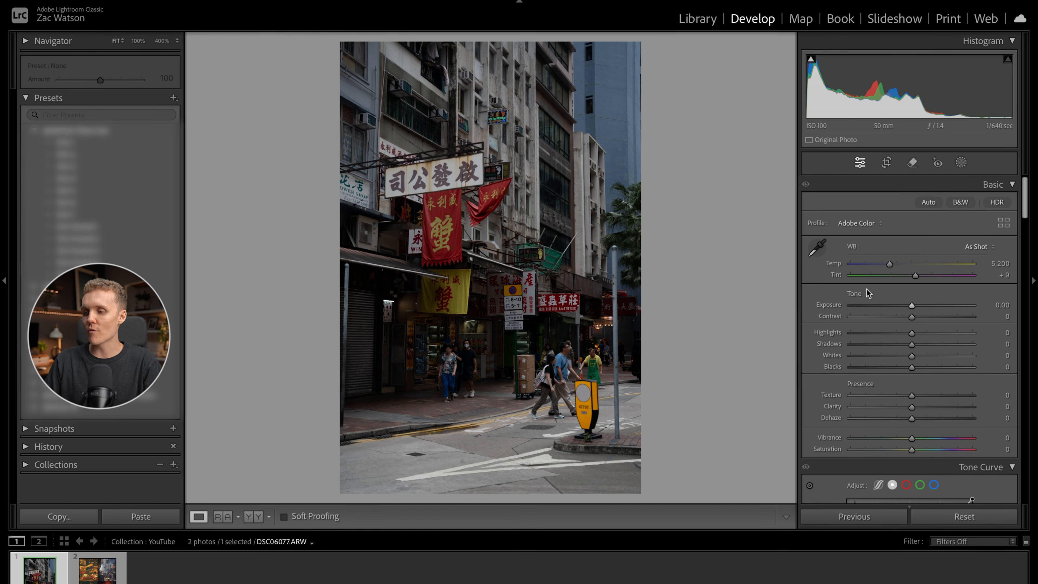
click(887, 164)
click(969, 205)
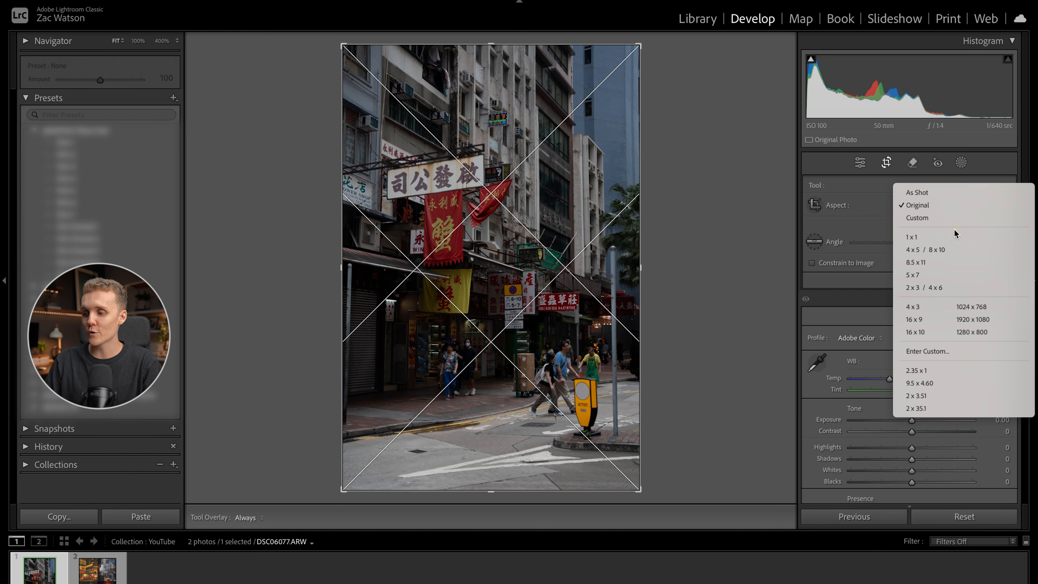
click(942, 246)
drag(531, 316, 457, 305)
key(Return)
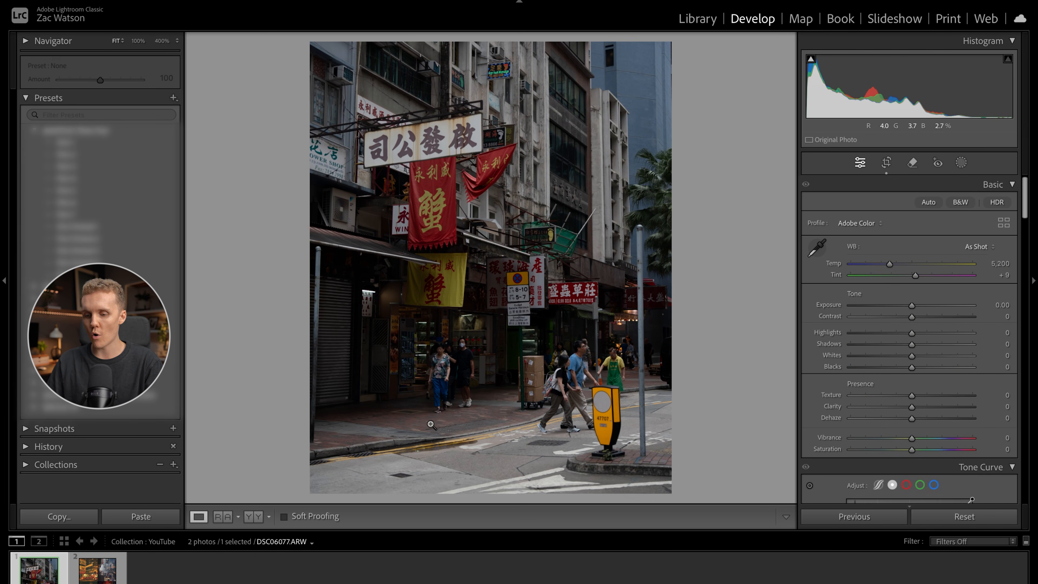
- Show the reference photo beside the active one and set Exposure to +1.15, Contrast to -15, Highlights to -13 and Shadows to +13
click(217, 516)
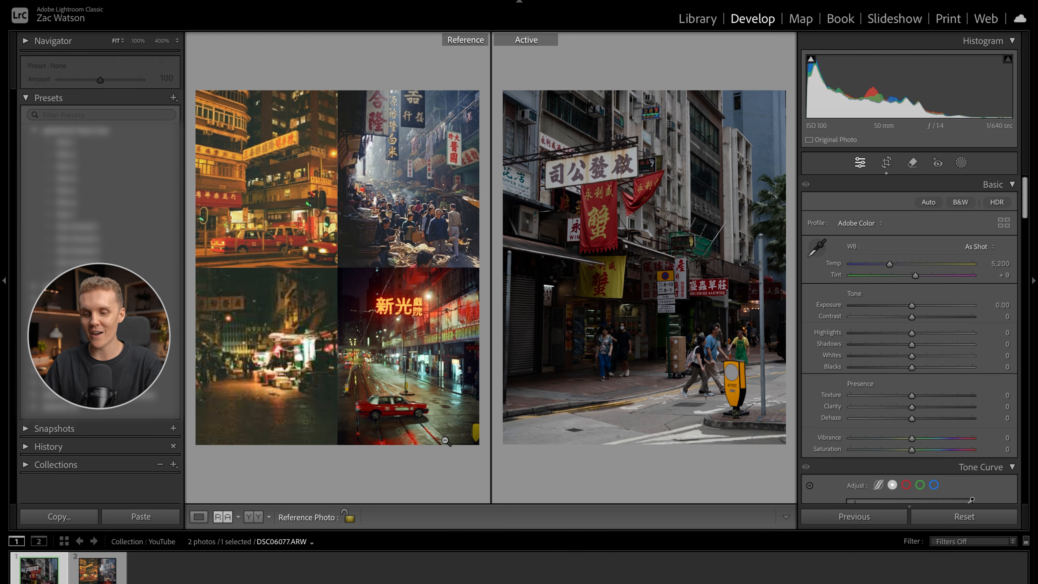
mouse_move(912, 309)
mouse_down()
mouse_move(927, 308)
mouse_move(901, 318)
mouse_up()
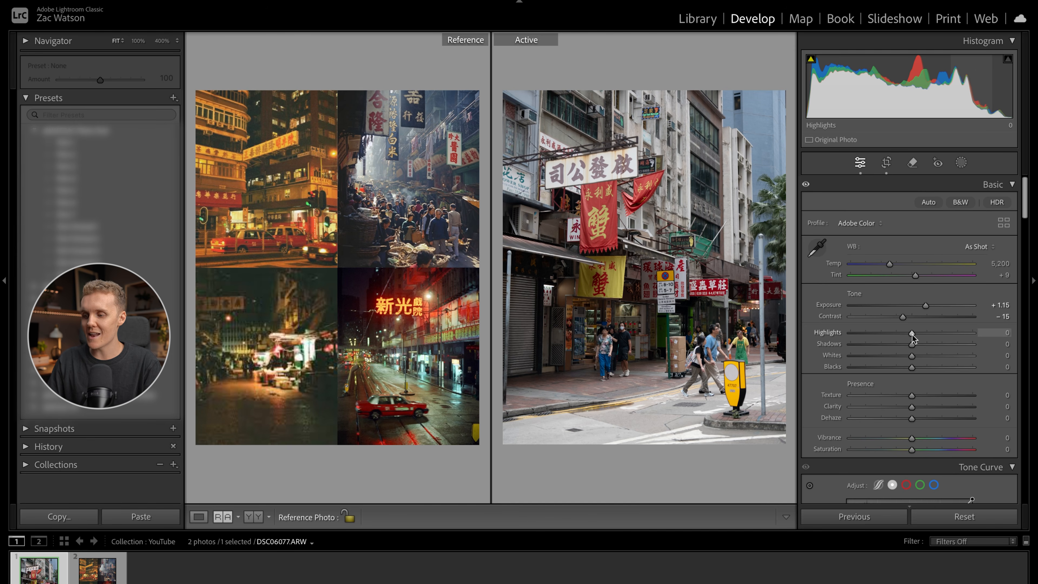
mouse_move(912, 334)
mouse_down()
mouse_move(904, 336)
mouse_move(919, 343)
mouse_up()
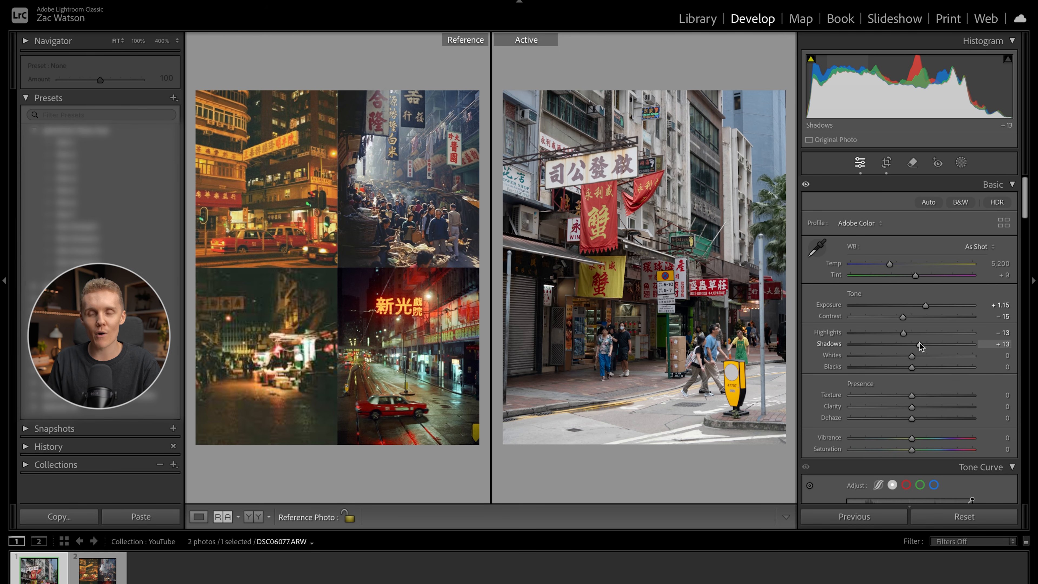
- Warm the white balance with Temp at 7,109 and shift it towards green with Tint at -11
drag(889, 264, 903, 264)
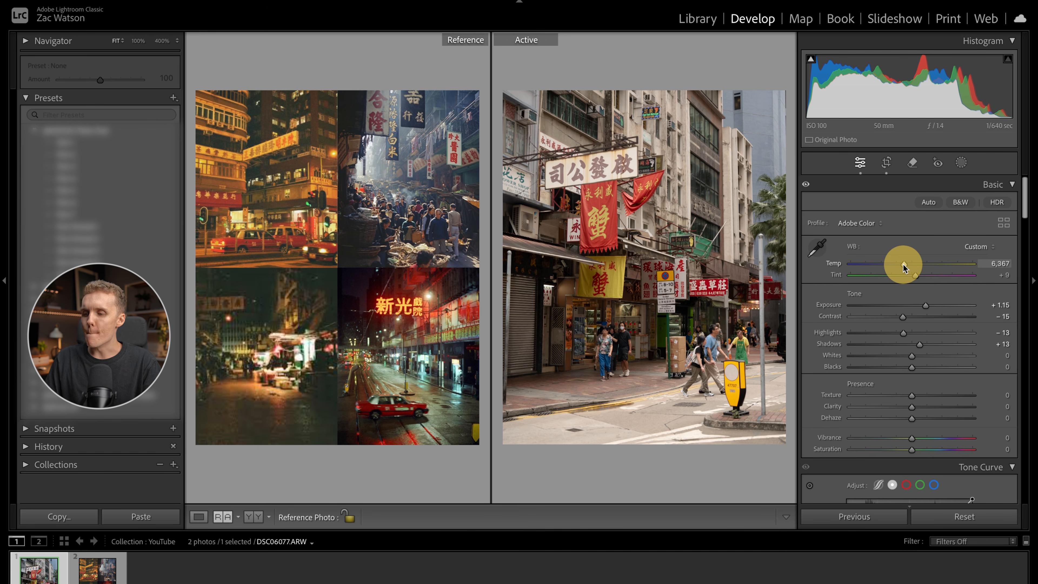
mouse_move(903, 264)
mouse_down()
mouse_move(943, 266)
mouse_move(912, 264)
mouse_up()
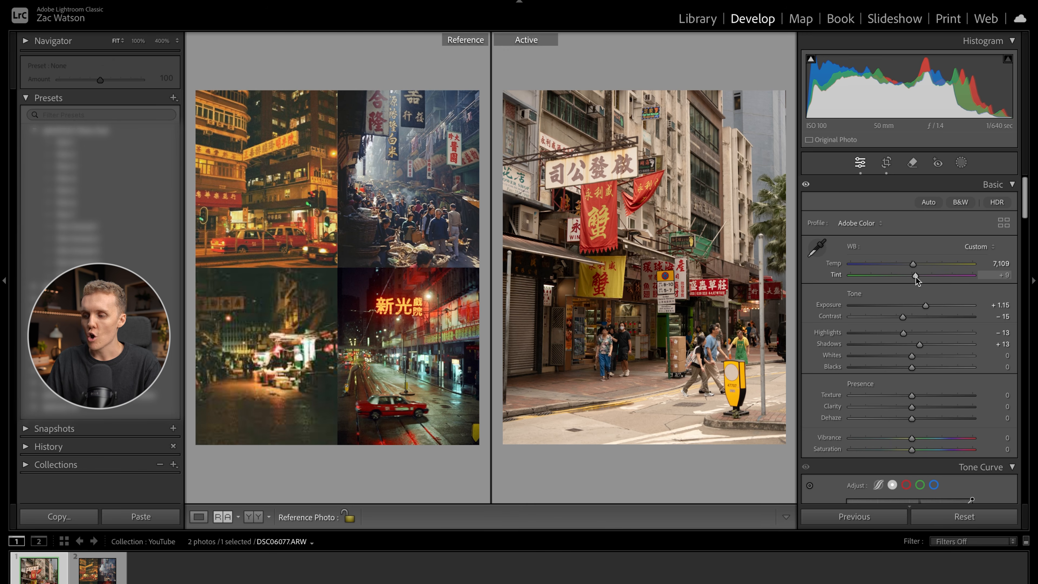
mouse_move(915, 277)
mouse_down()
mouse_move(940, 277)
mouse_move(897, 277)
mouse_up()
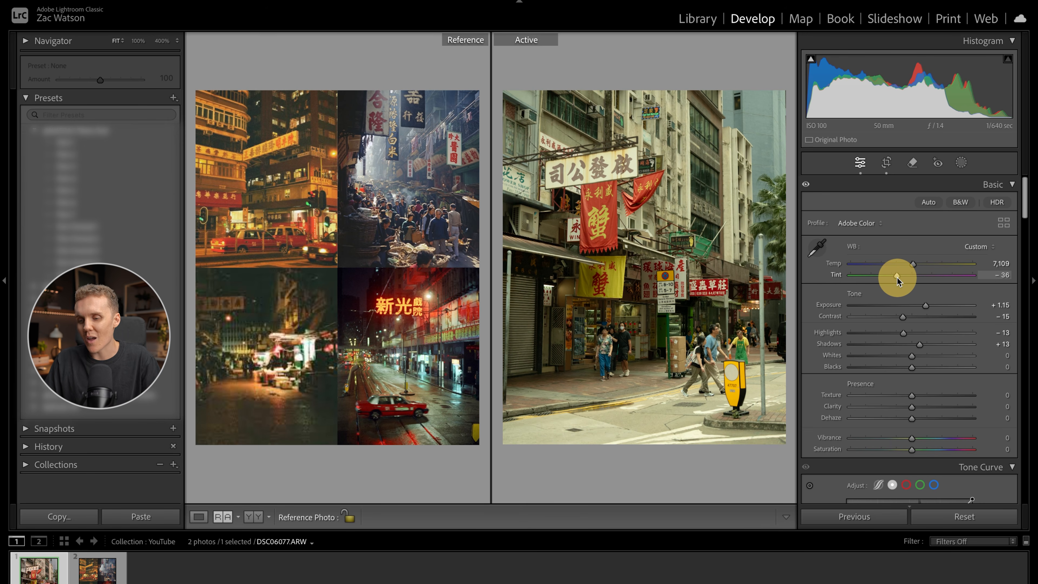
mouse_move(897, 277)
mouse_down()
mouse_move(927, 276)
mouse_move(907, 278)
mouse_up()
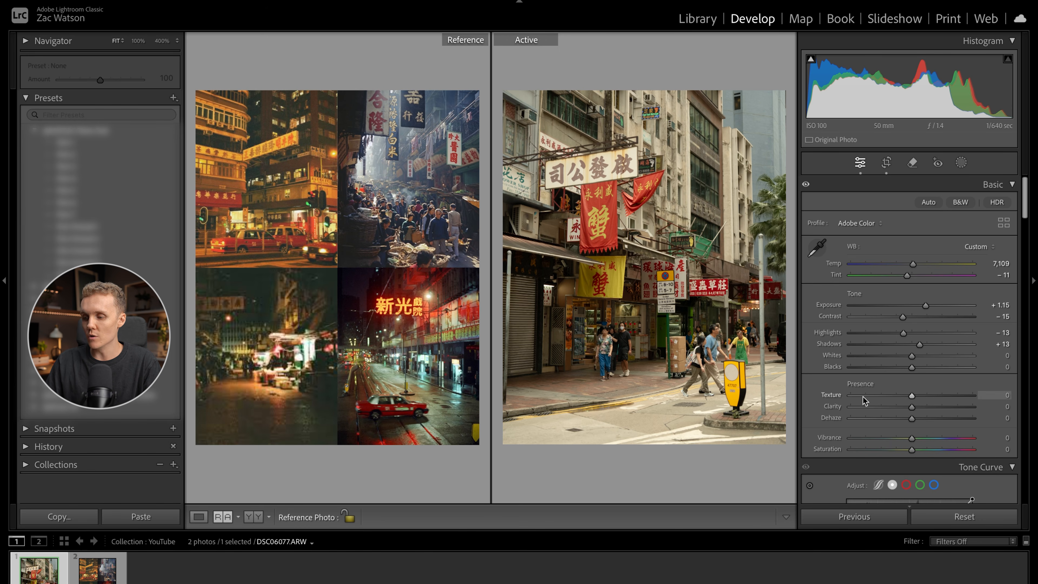
- Soften the photo with Texture at -10 and Clarity at -25, and collapse the presets list
drag(911, 396, 897, 407)
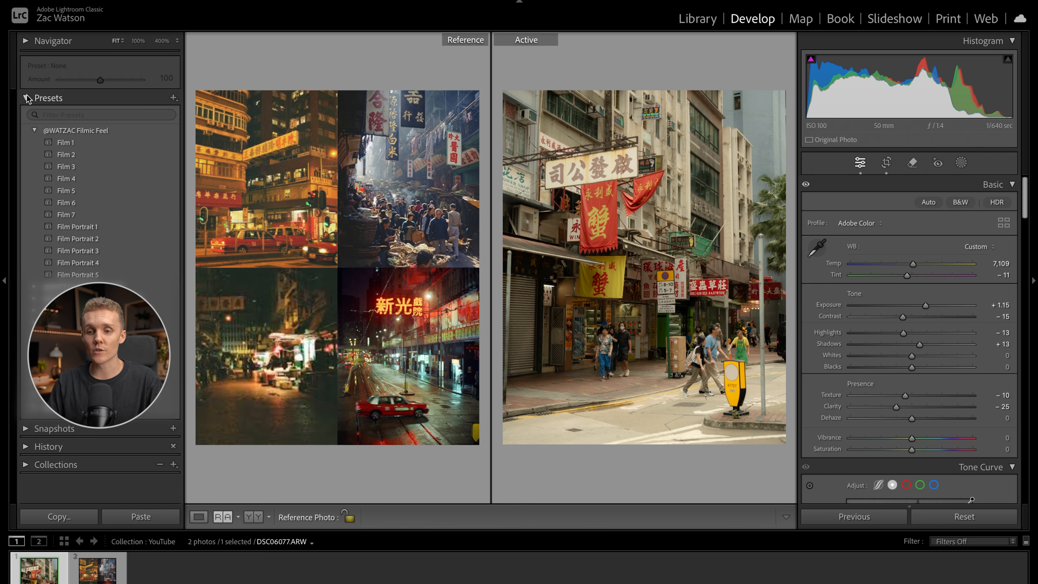
click(45, 98)
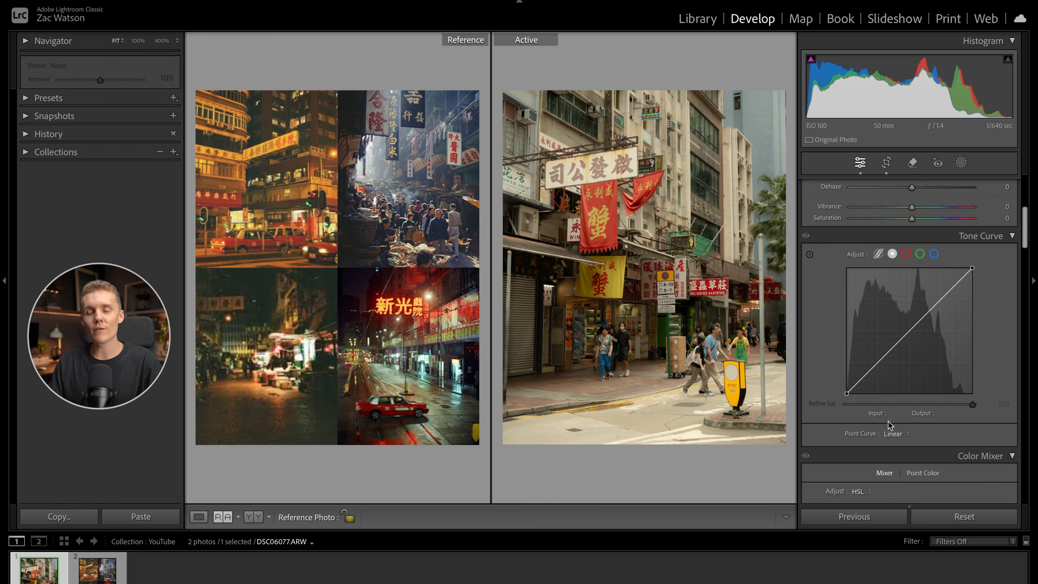
- Shape the tone curve into a gentle S with shadow, midtone and highlight points, placing the highlight point at input 187, output 194
click(877, 362)
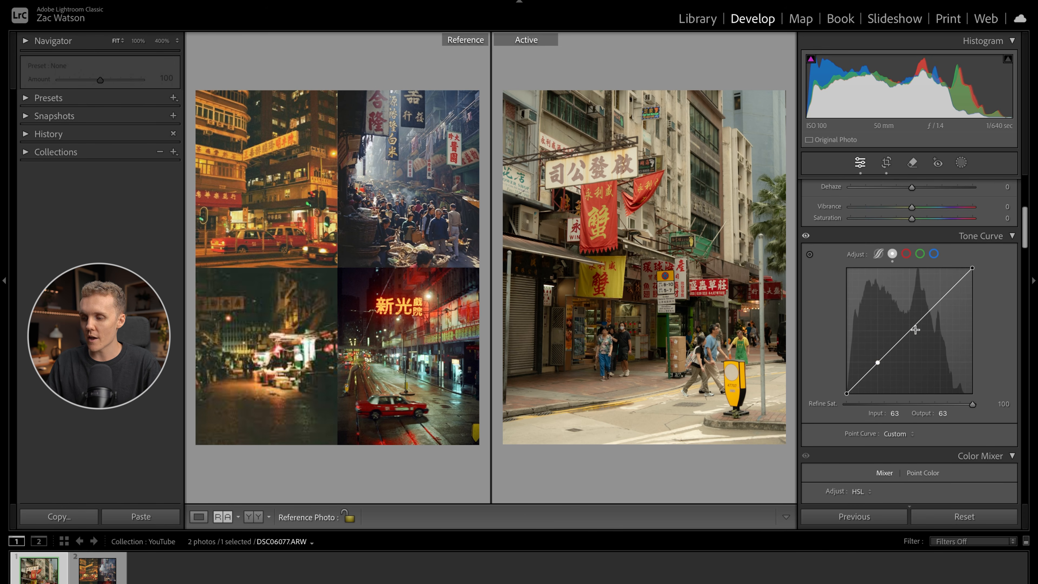
click(908, 331)
click(940, 298)
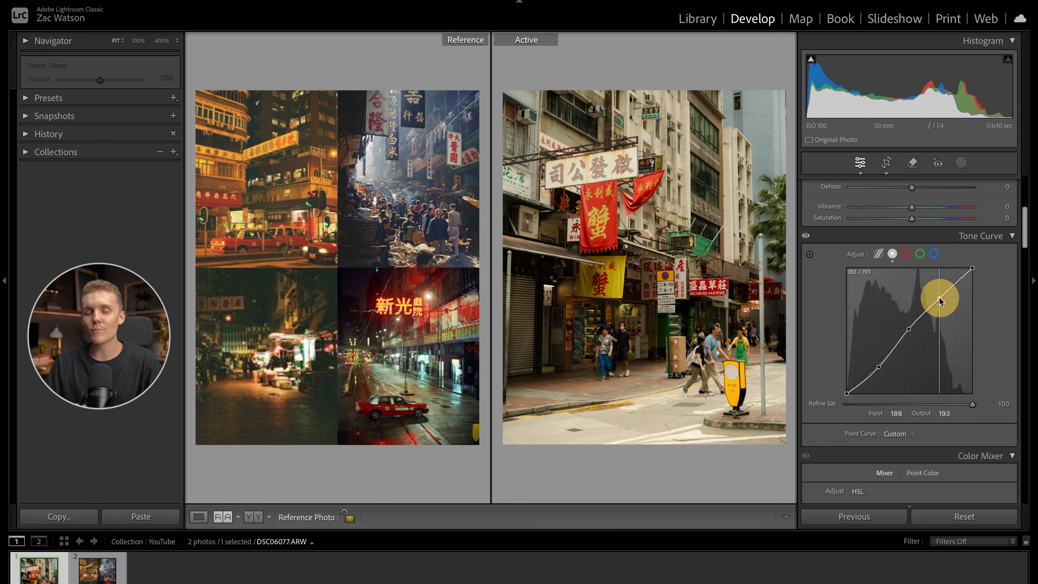
drag(939, 298, 939, 297)
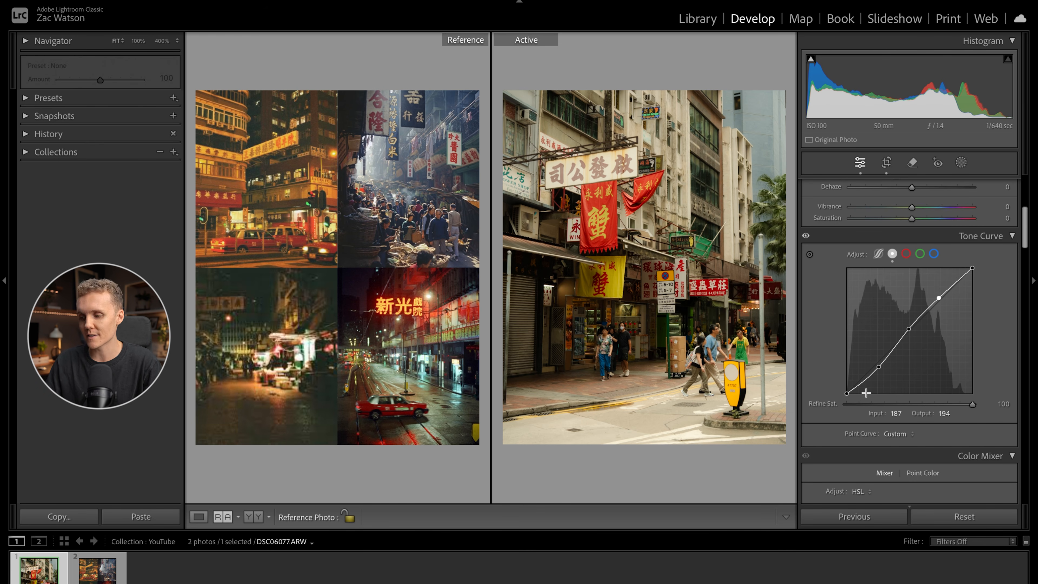
- Fade the tone curve's ends by raising the black point to output 33 and lowering the white point to output 210
click(842, 395)
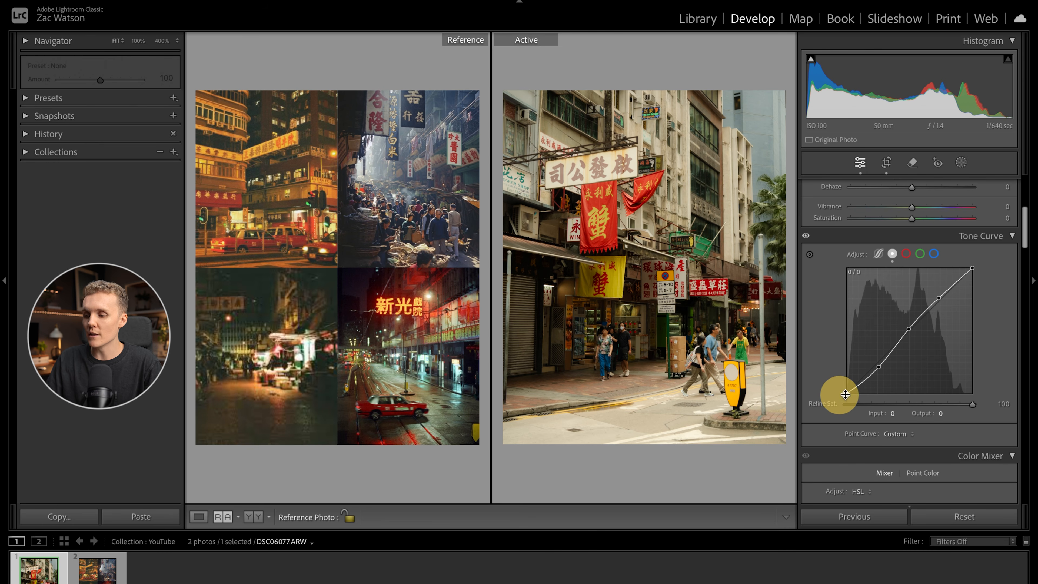
click(840, 398)
mouse_move(840, 399)
mouse_down()
mouse_move(838, 374)
mouse_move(834, 381)
mouse_up()
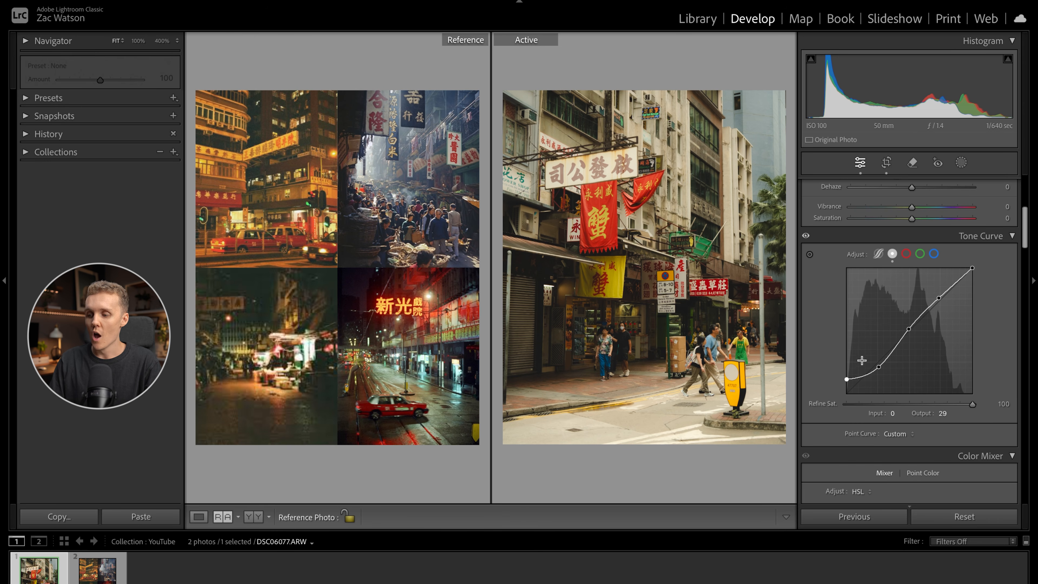
click(846, 381)
drag(846, 380, 846, 377)
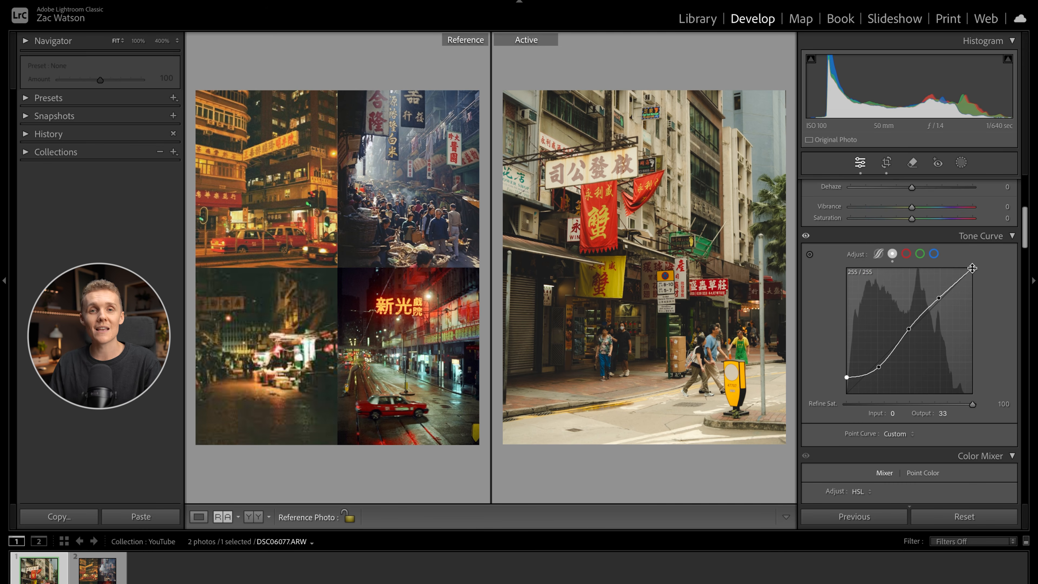
drag(973, 268, 1005, 292)
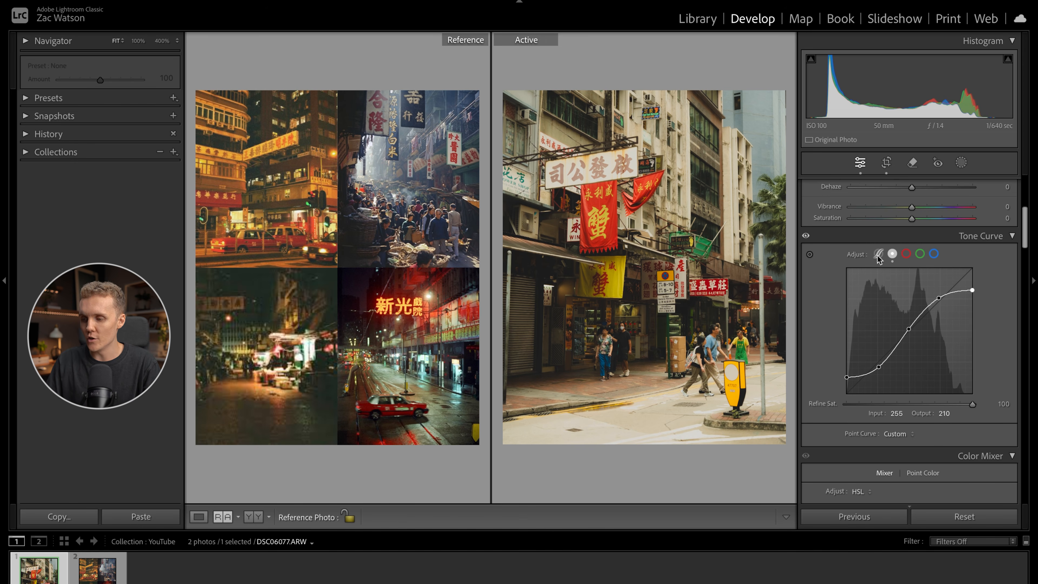
- Compare the photo with the tone curve adjustment switched off and on
drag(806, 239, 806, 238)
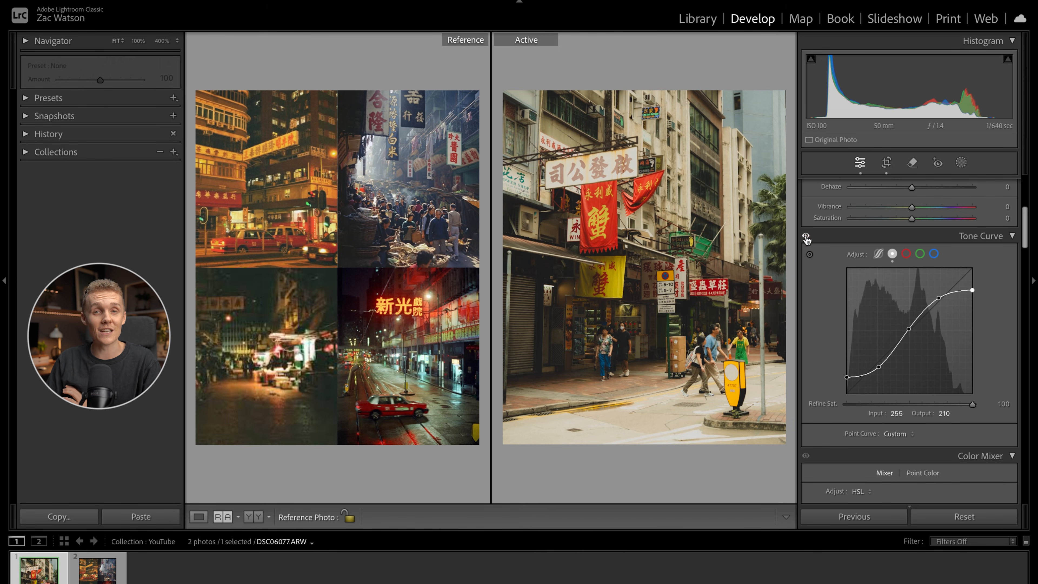
click(806, 238)
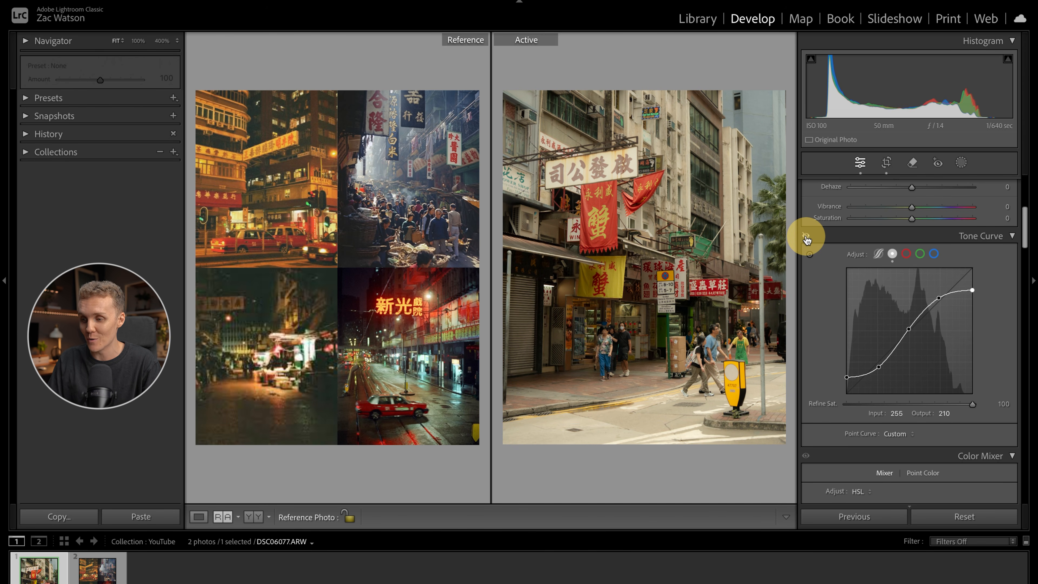
drag(806, 239, 806, 239)
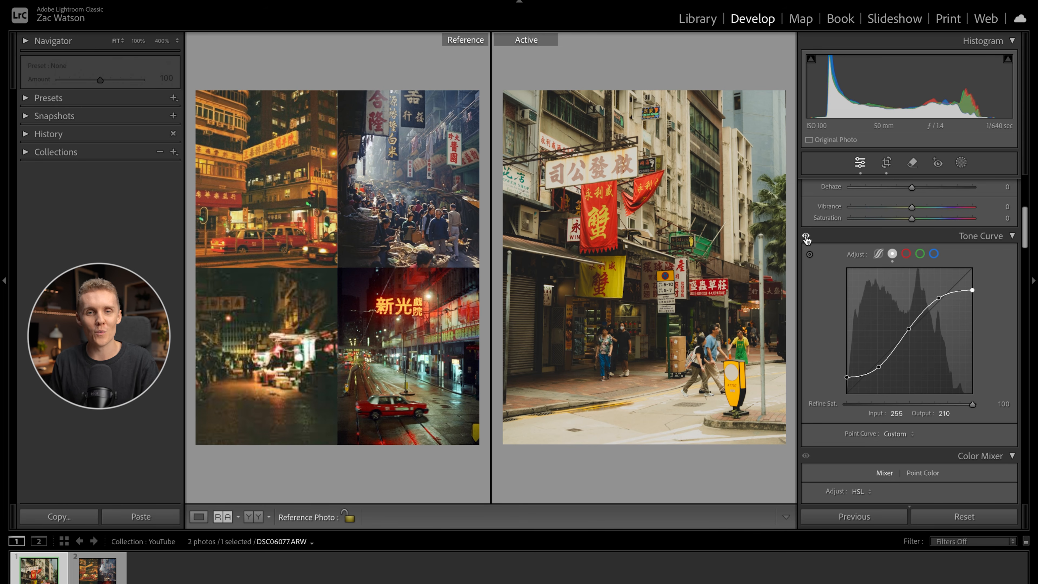
- In the Color Mixer, set the hues to Red -14, Yellow -22, Green -27, Aqua +1, Blue -2, Purple -29 and Magenta -21
scroll(814, 352, down, 5)
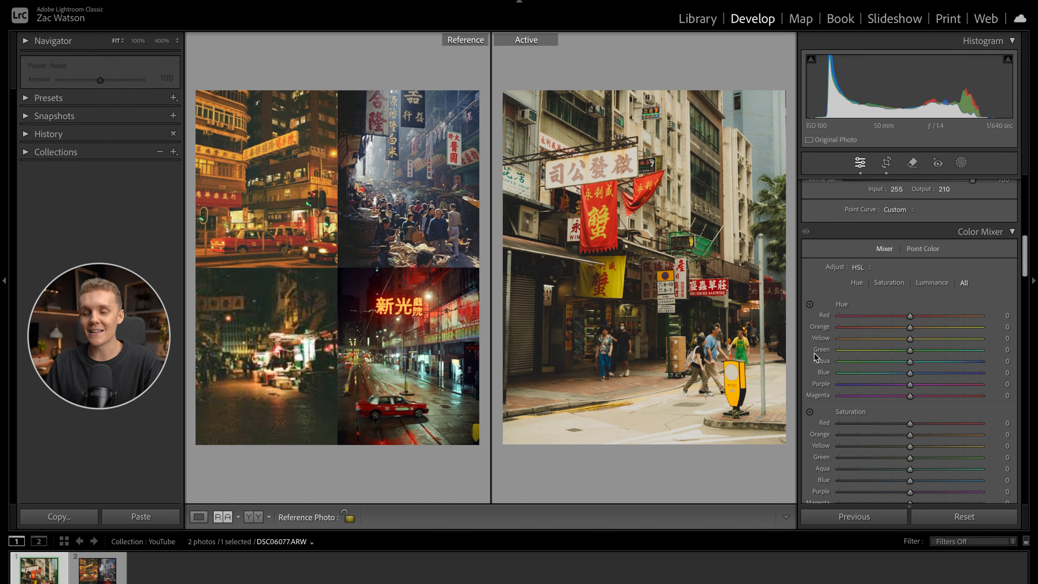
scroll(814, 353, down, 1)
scroll(814, 357, down, 6)
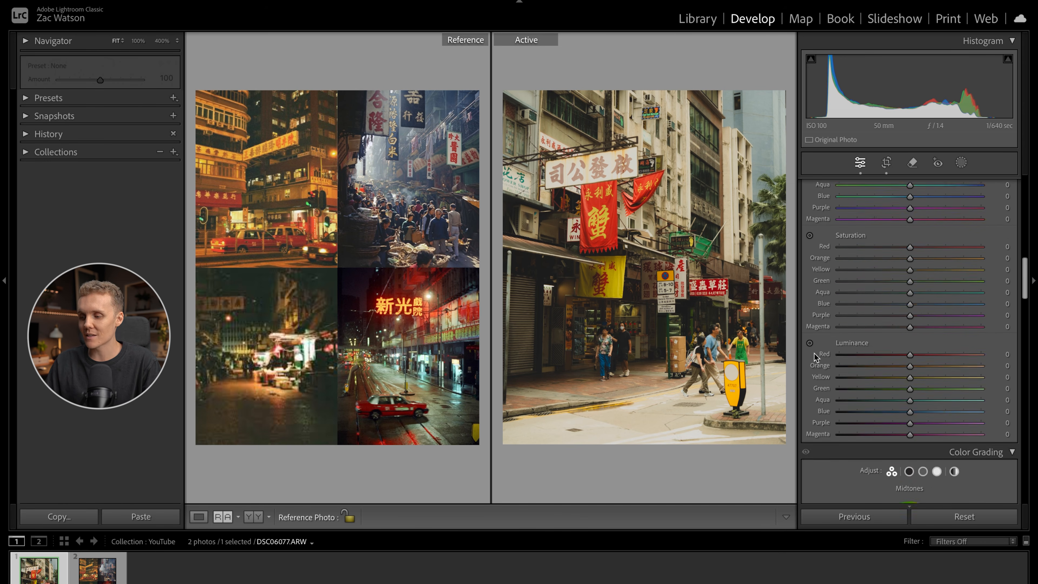
scroll(815, 352, up, 5)
scroll(814, 353, up, 1)
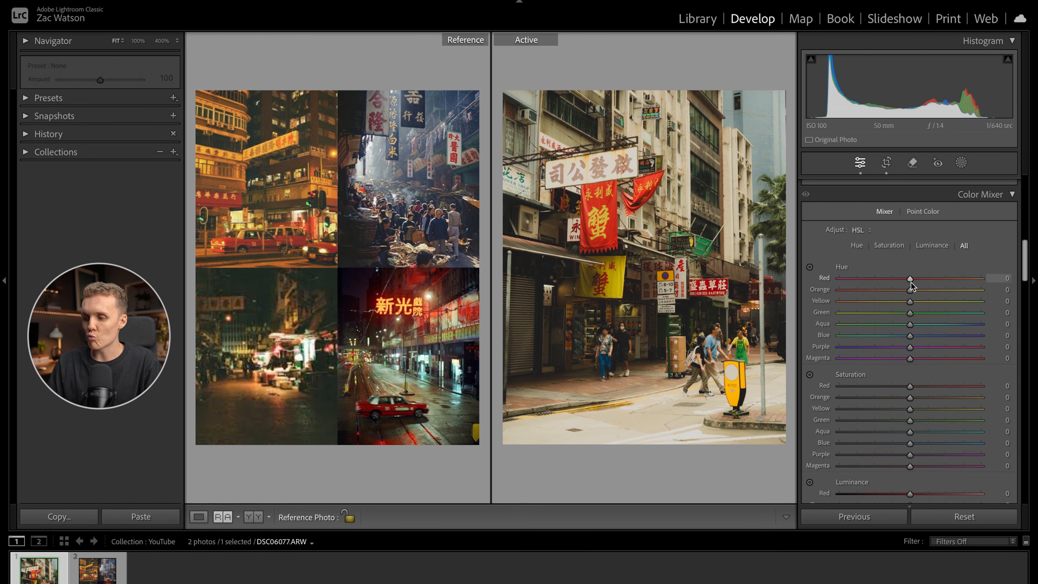
drag(910, 280, 899, 283)
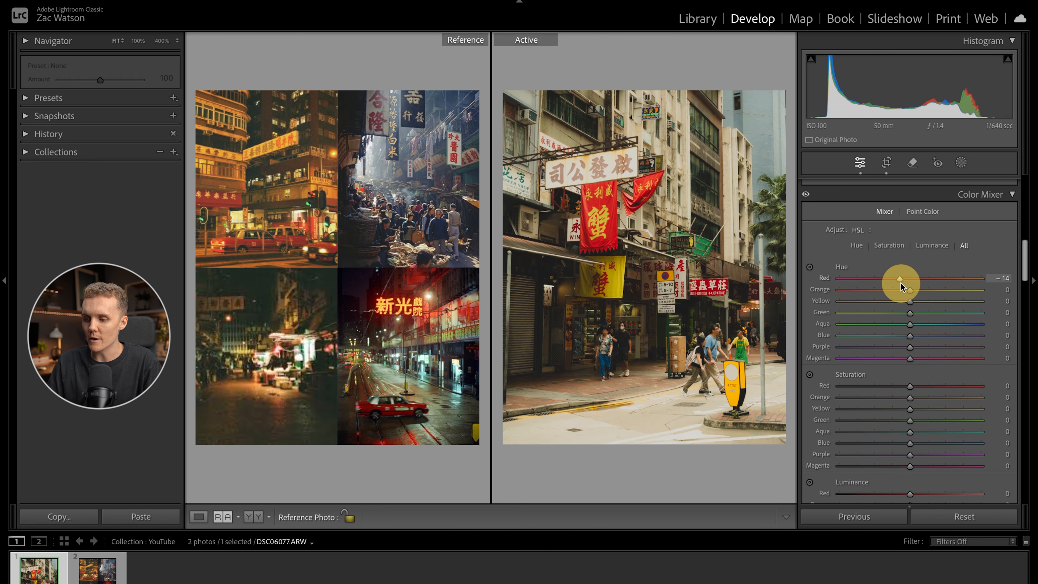
mouse_move(909, 293)
mouse_down()
mouse_move(923, 293)
mouse_move(865, 298)
mouse_move(938, 291)
mouse_move(892, 291)
mouse_move(910, 291)
mouse_up()
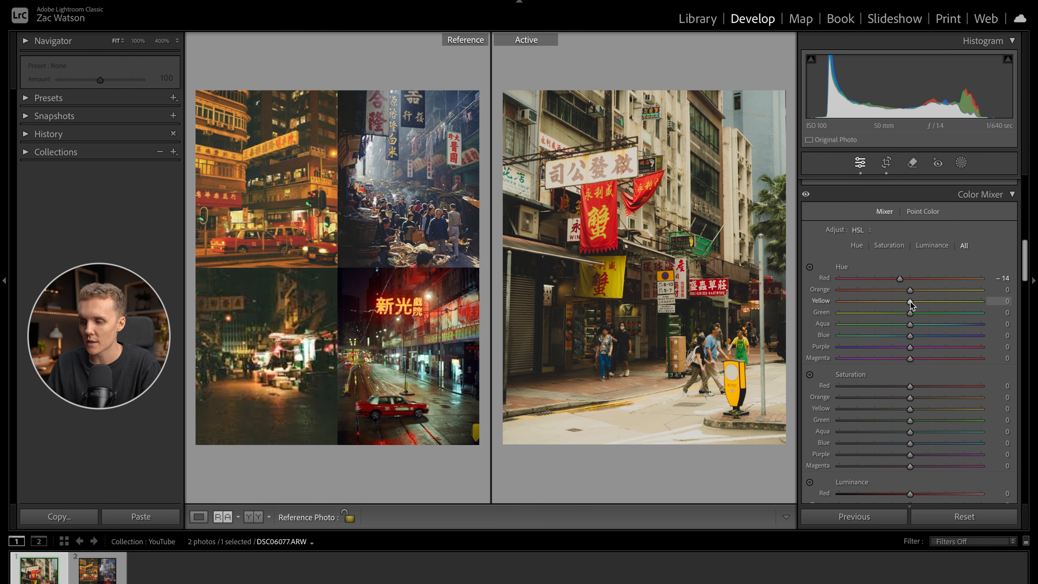
drag(910, 302, 909, 340)
scroll(911, 359, down, 2)
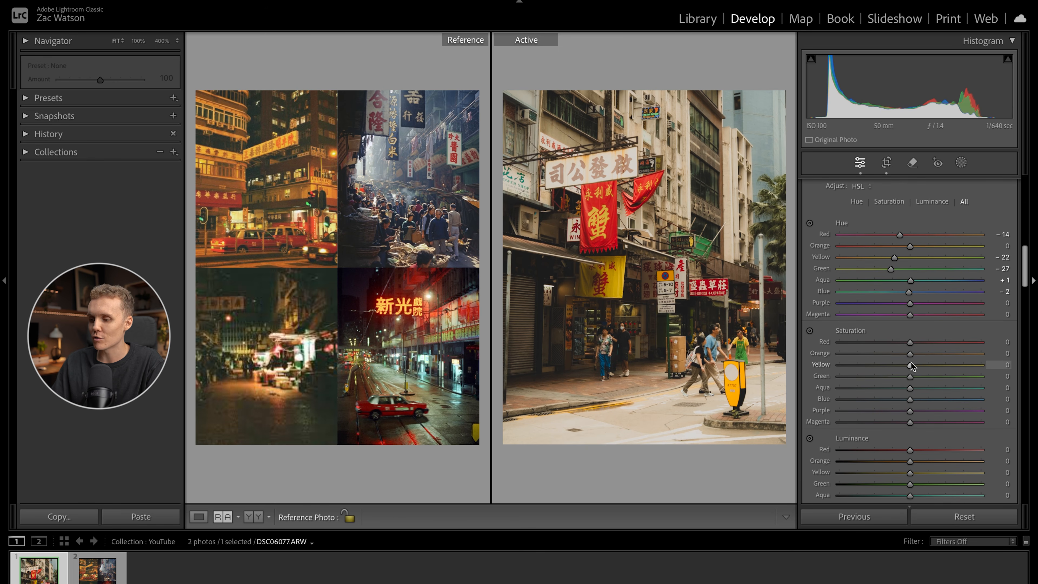
drag(910, 304, 889, 302)
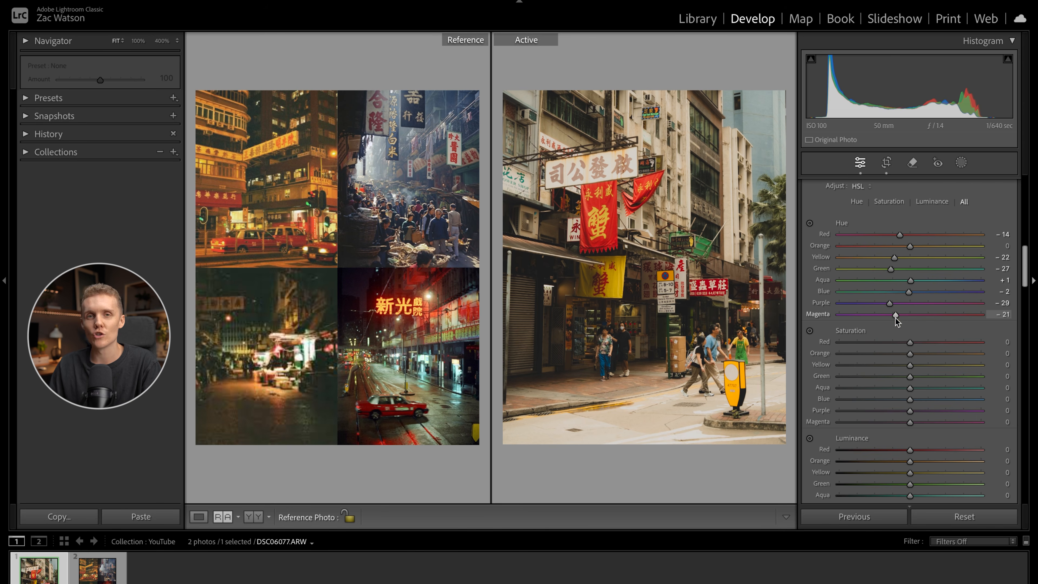
- Set the Color Mixer saturation to Red +5, Orange -38, Yellow -19, Green -45, Aqua -29 and Blue -20
scroll(894, 345, down, 3)
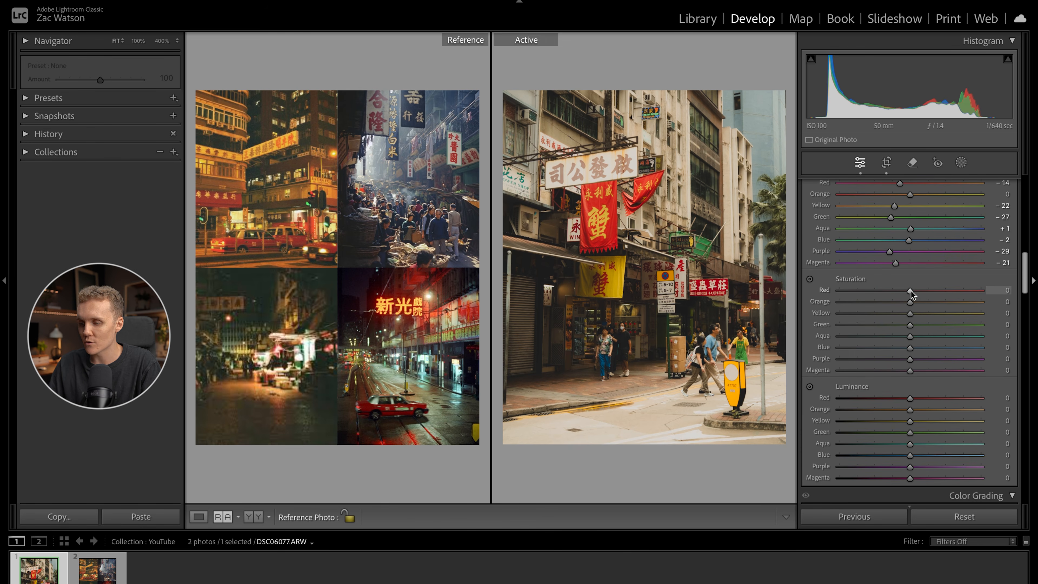
drag(910, 301, 898, 348)
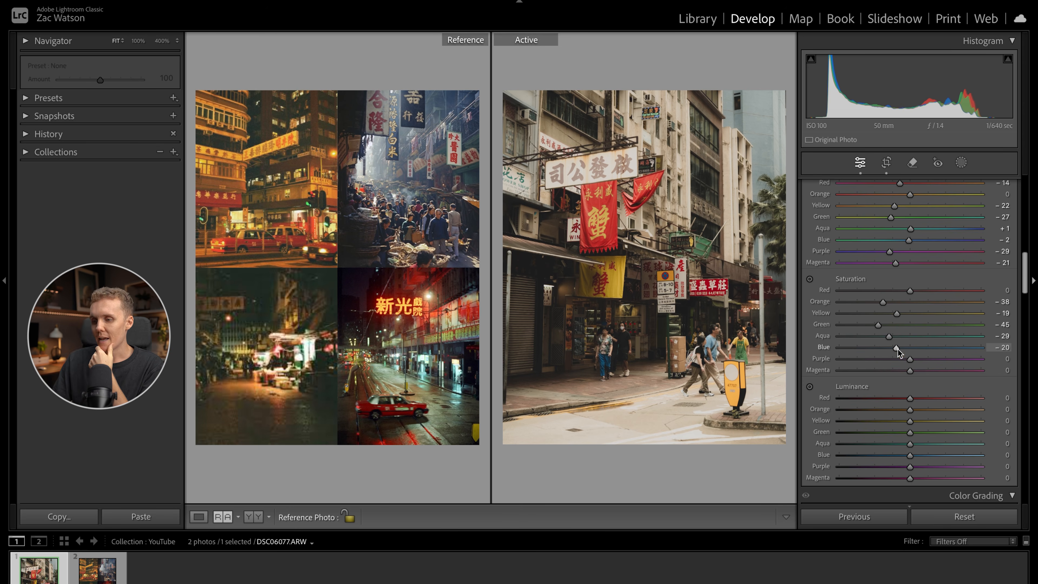
mouse_move(910, 289)
mouse_down()
mouse_move(1013, 305)
mouse_move(914, 307)
mouse_up()
- Darken the warm colors in the Color Mixer with luminance at Red -27, Orange -7 and Yellow -4
scroll(903, 383, down, 3)
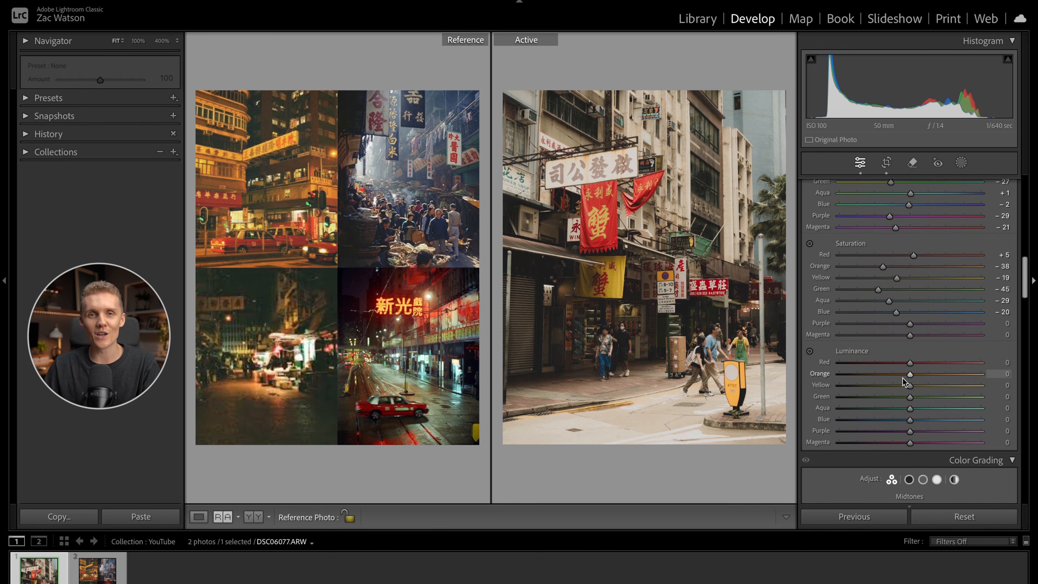
scroll(900, 388, down, 2)
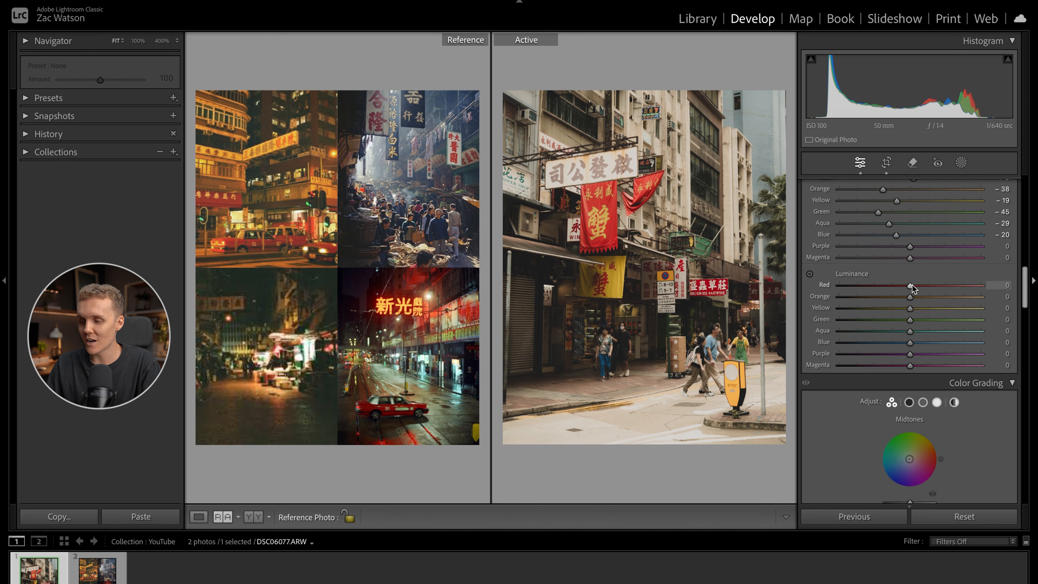
mouse_move(911, 285)
mouse_down()
mouse_move(892, 286)
mouse_move(916, 299)
mouse_move(903, 300)
mouse_up()
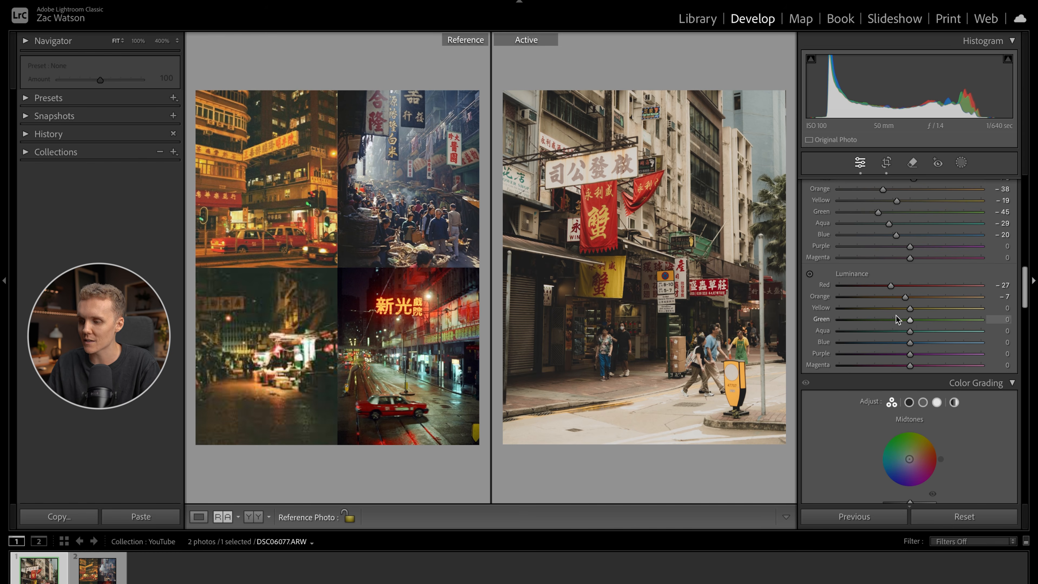
mouse_move(909, 309)
mouse_down()
mouse_move(884, 309)
mouse_move(924, 307)
mouse_move(890, 308)
mouse_move(908, 310)
mouse_up()
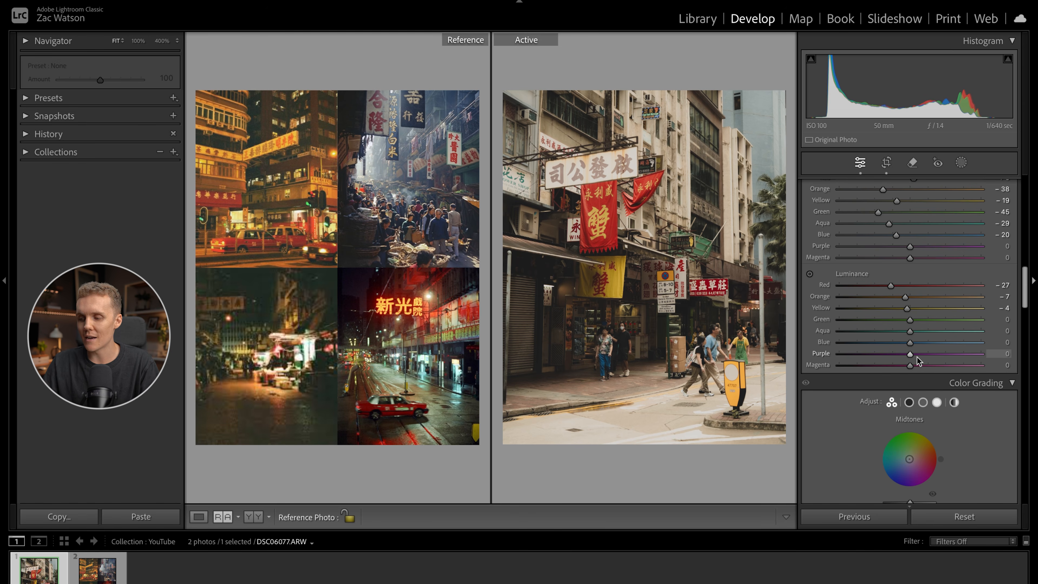
- In Color Grading, give the shadows a subtle orange tint and adjust the tint of the midtones
scroll(891, 405, down, 3)
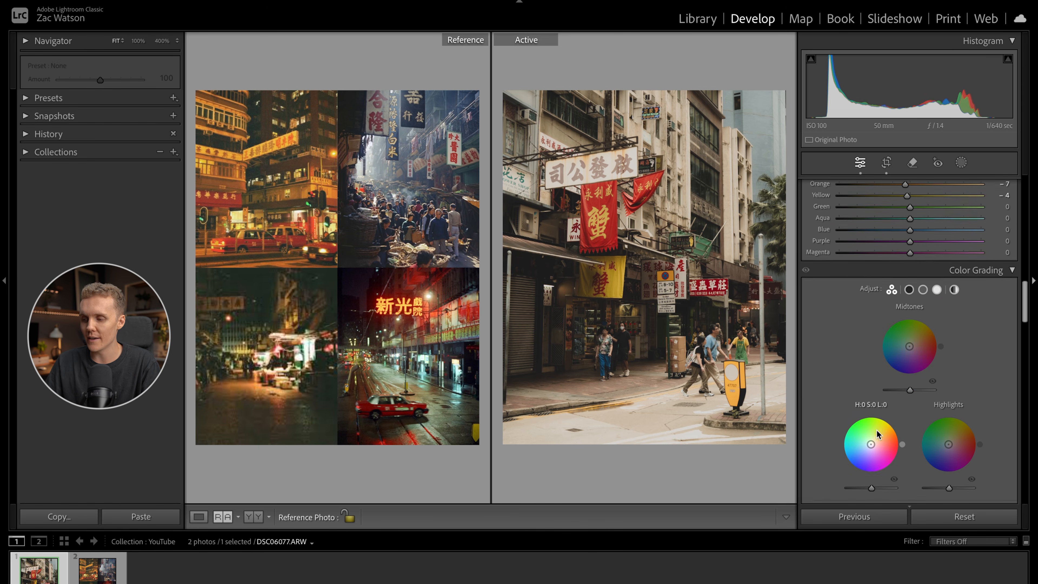
scroll(876, 430, down, 2)
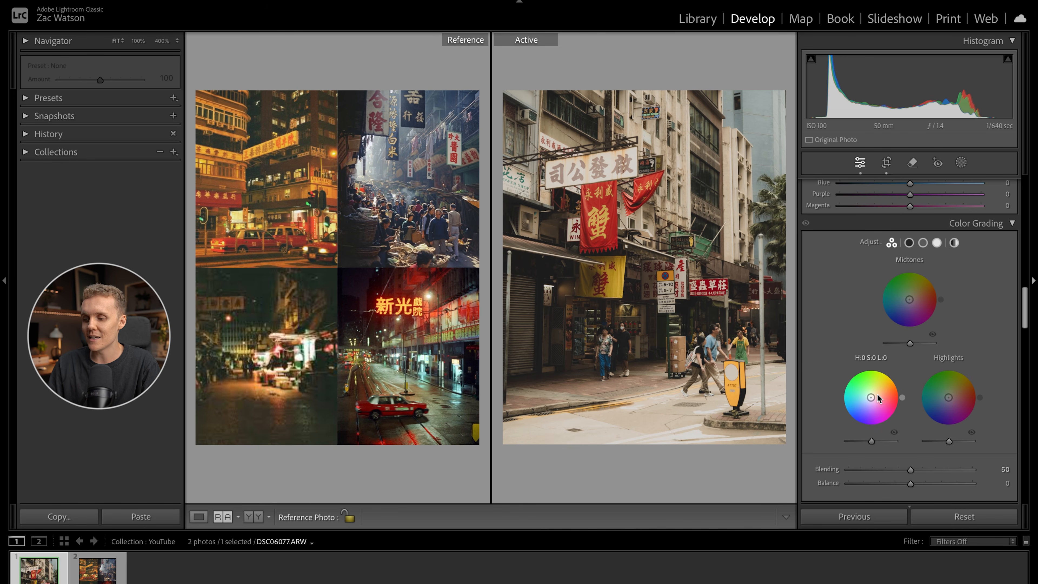
drag(872, 399, 878, 394)
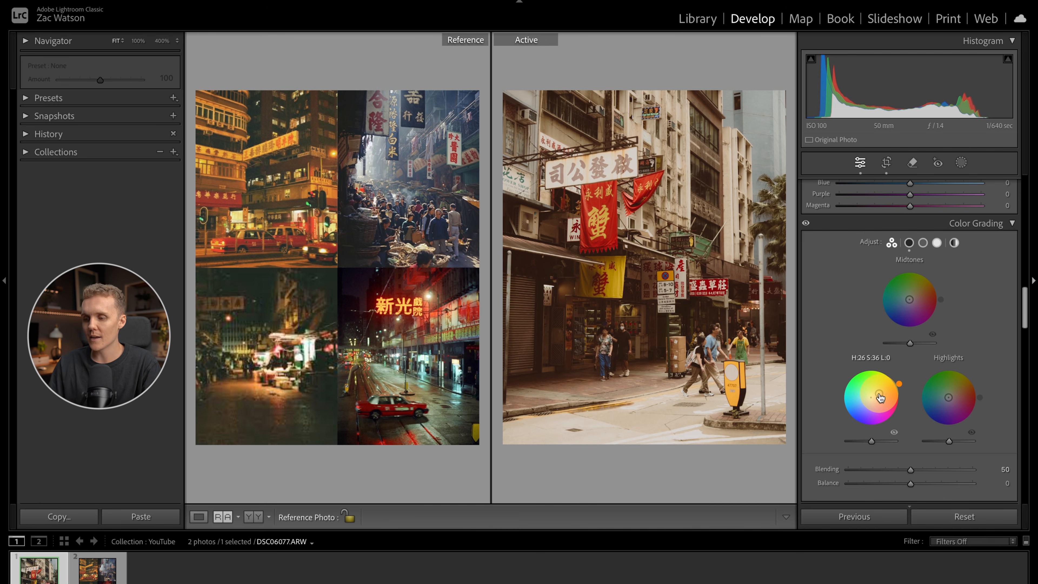
drag(899, 384, 874, 396)
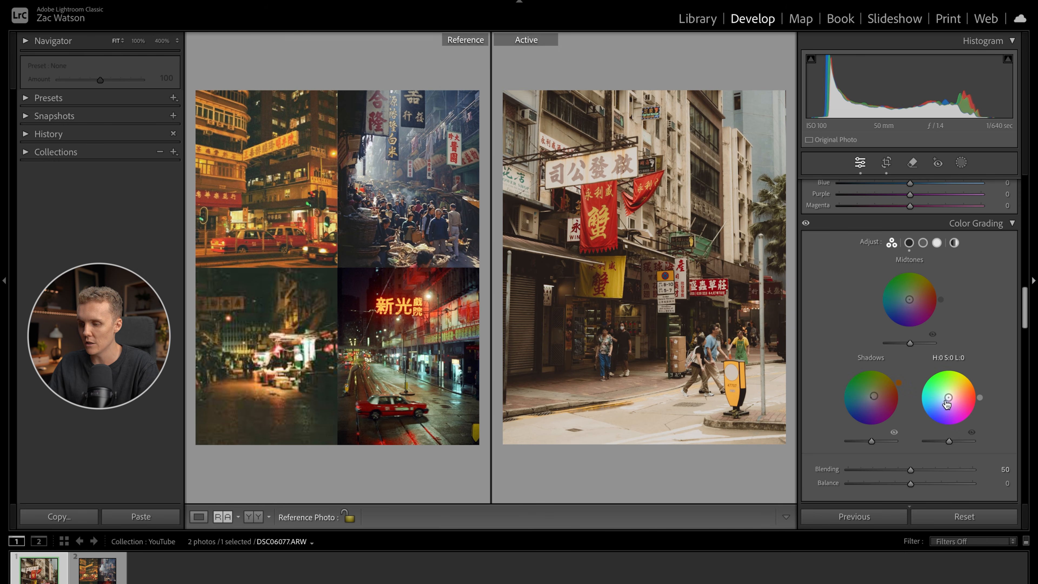
drag(910, 299, 906, 327)
click(923, 242)
- Warm the highlights in Color Grading with hue 30 and saturation 18
click(1008, 331)
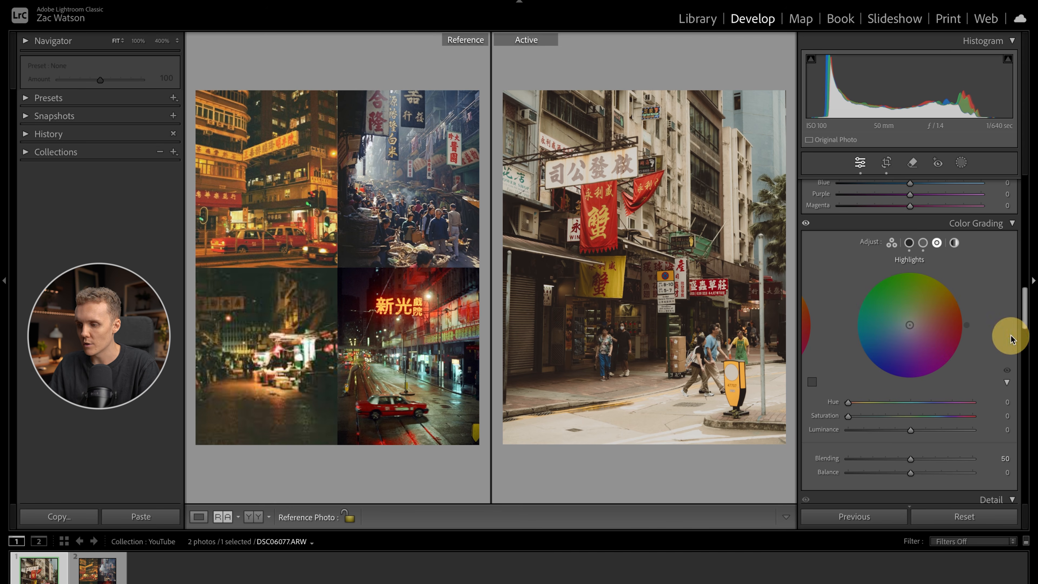
drag(910, 325, 959, 296)
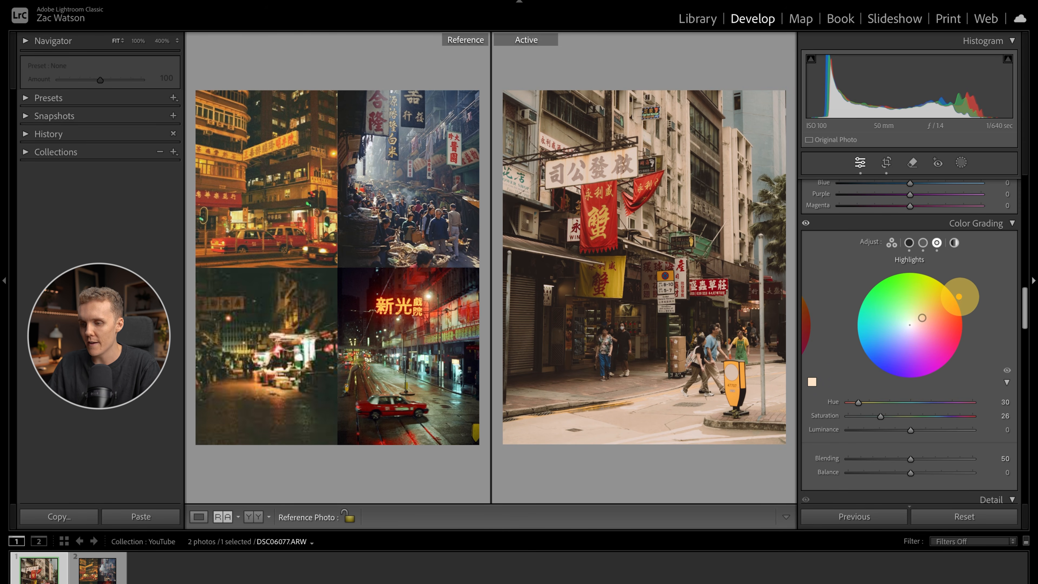
drag(881, 418, 869, 415)
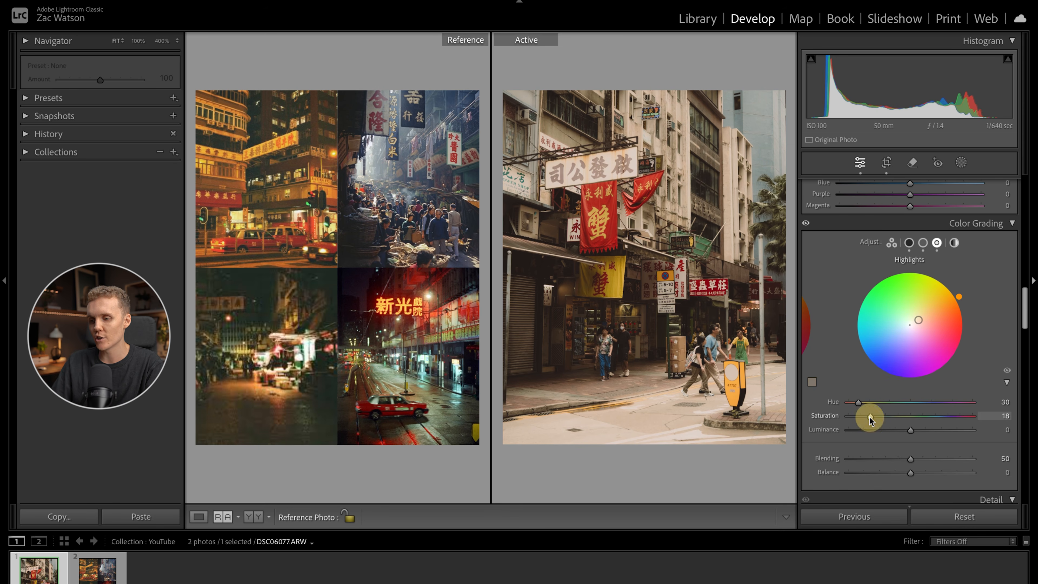
- Apply a faint warm global tint in Color Grading with hue 29 and saturation 4
click(954, 243)
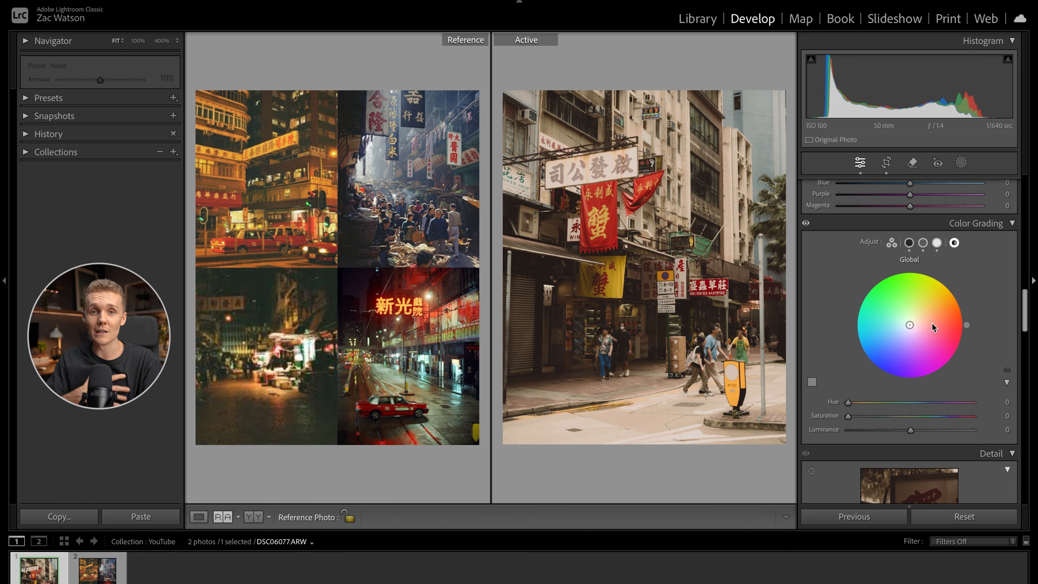
drag(910, 325, 919, 320)
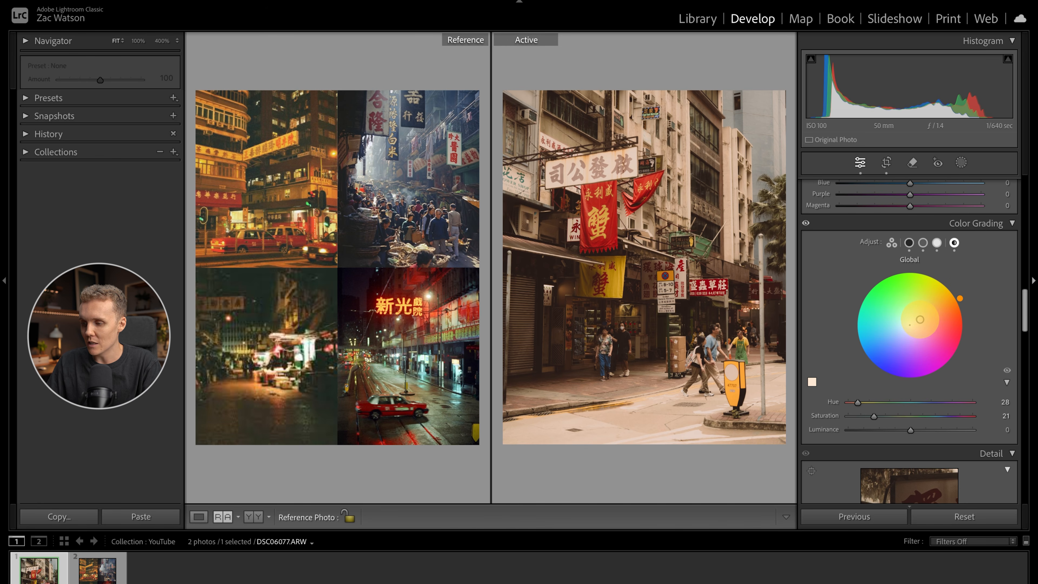
mouse_move(960, 298)
mouse_down()
mouse_move(859, 300)
mouse_move(867, 356)
mouse_move(873, 334)
mouse_move(871, 356)
mouse_move(967, 331)
mouse_move(960, 298)
mouse_up()
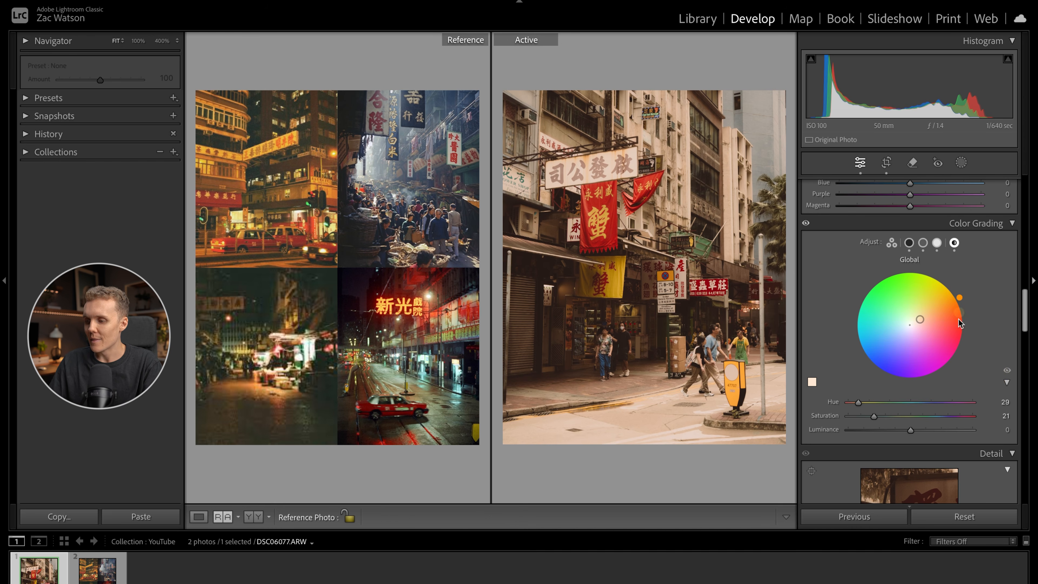
drag(874, 416, 853, 422)
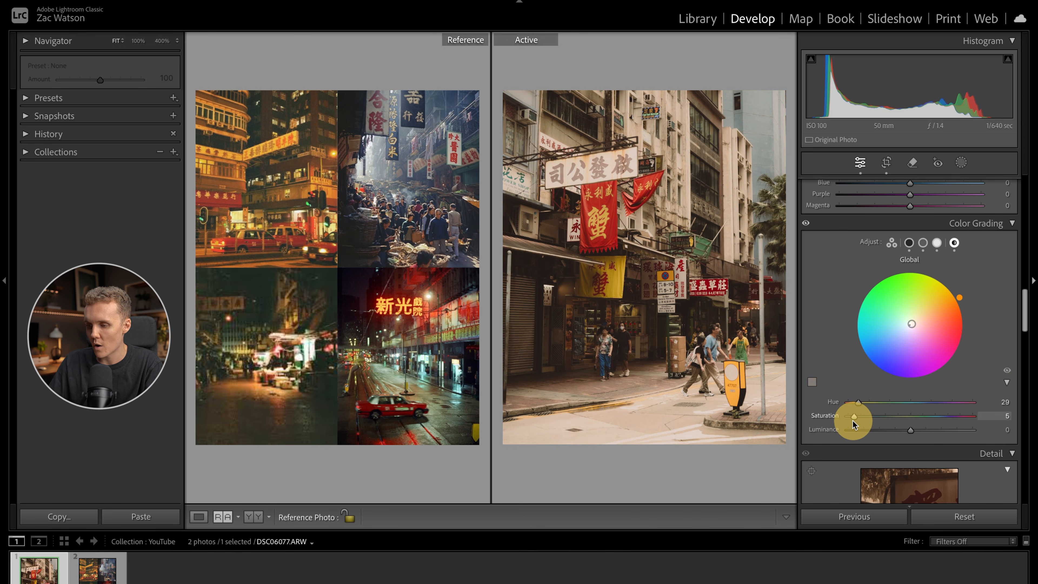
- Compare the photo with the Color Grading and Color Mixer adjustments switched off and on
click(806, 224)
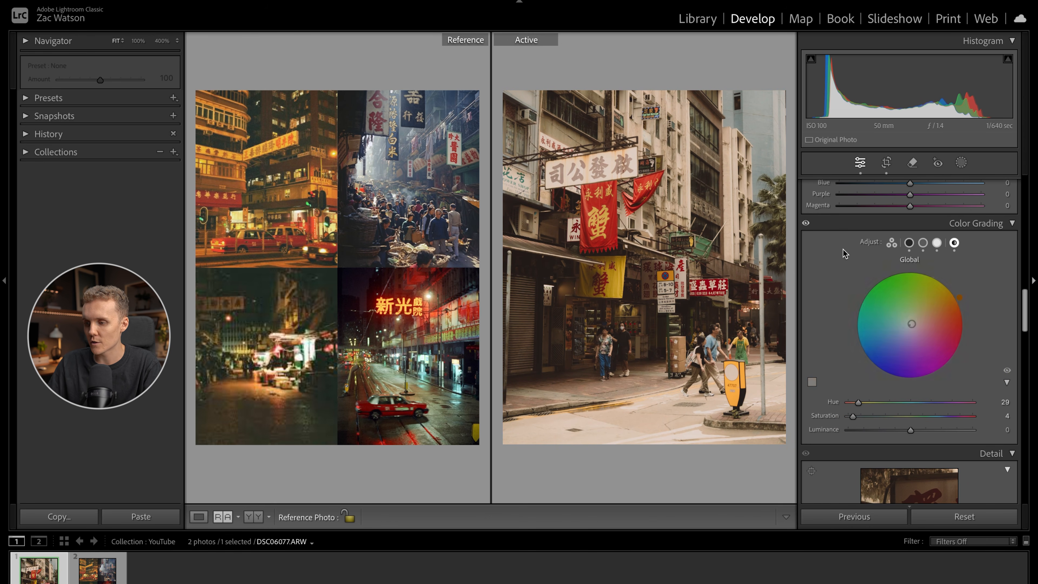
click(805, 226)
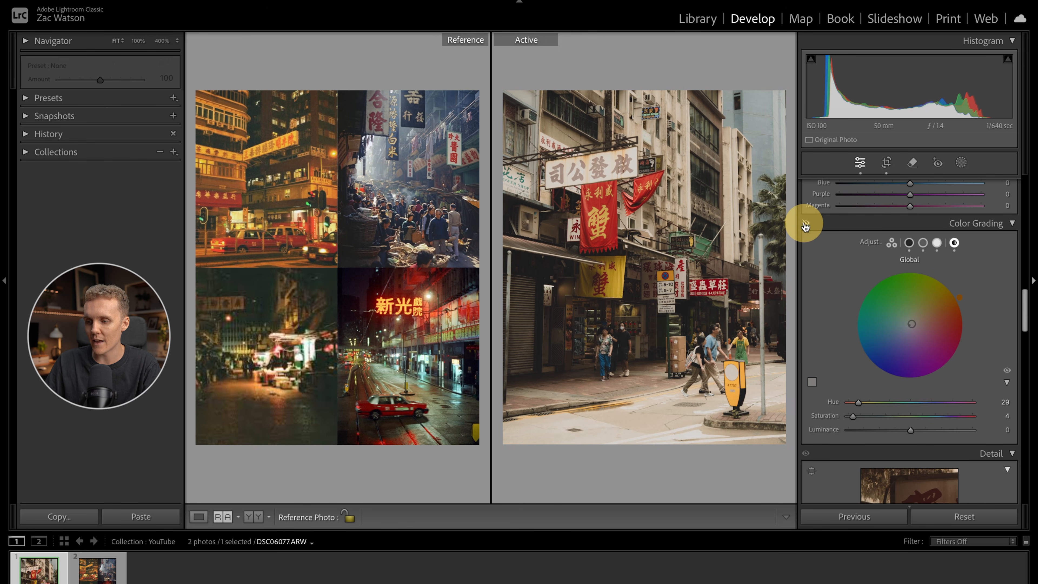
scroll(825, 247, up, 5)
scroll(824, 248, up, 6)
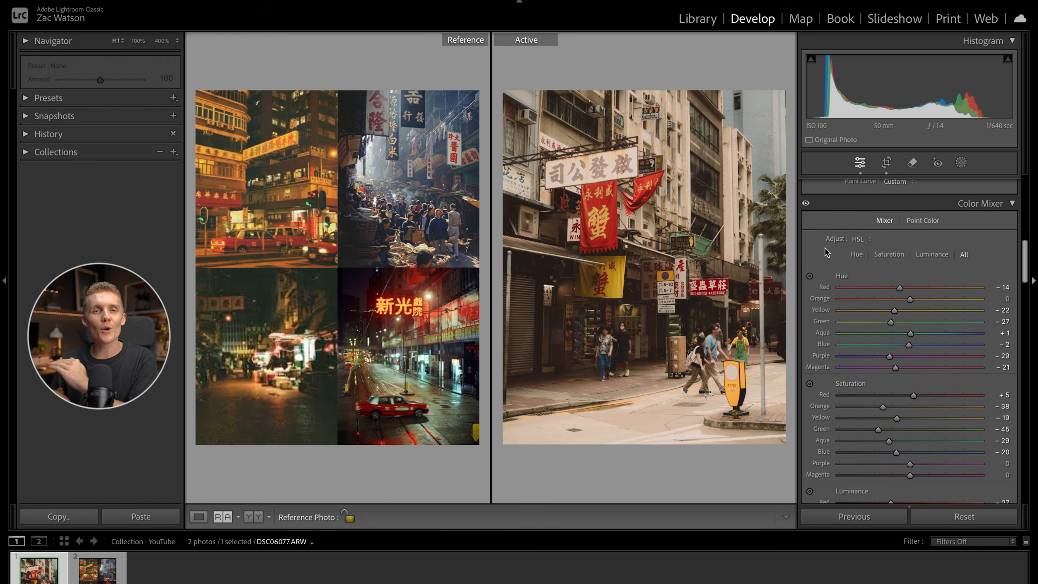
click(807, 205)
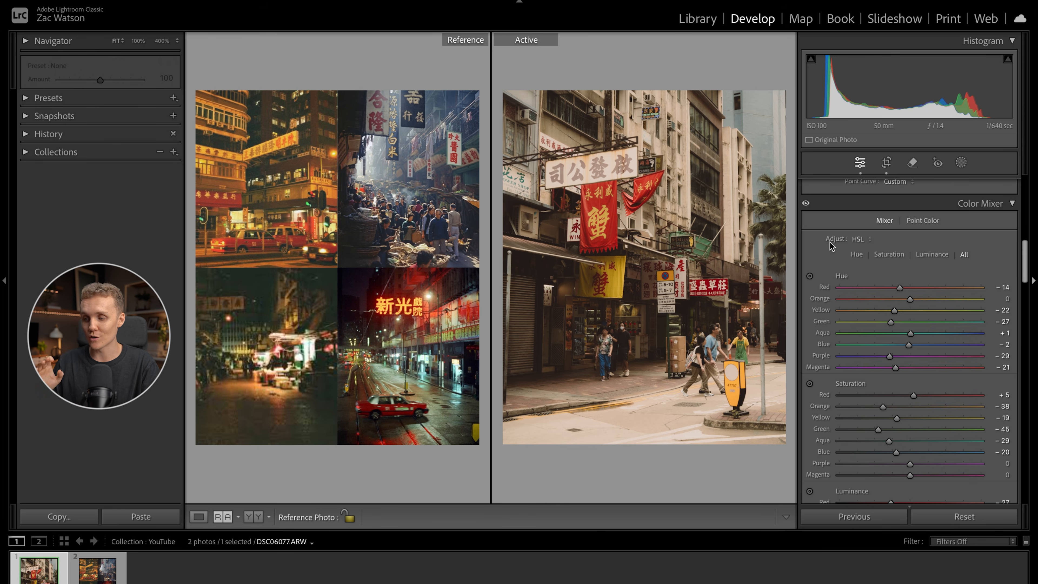
- Remove the photo's sharpening by setting the sharpening amount to 0
scroll(829, 241, down, 15)
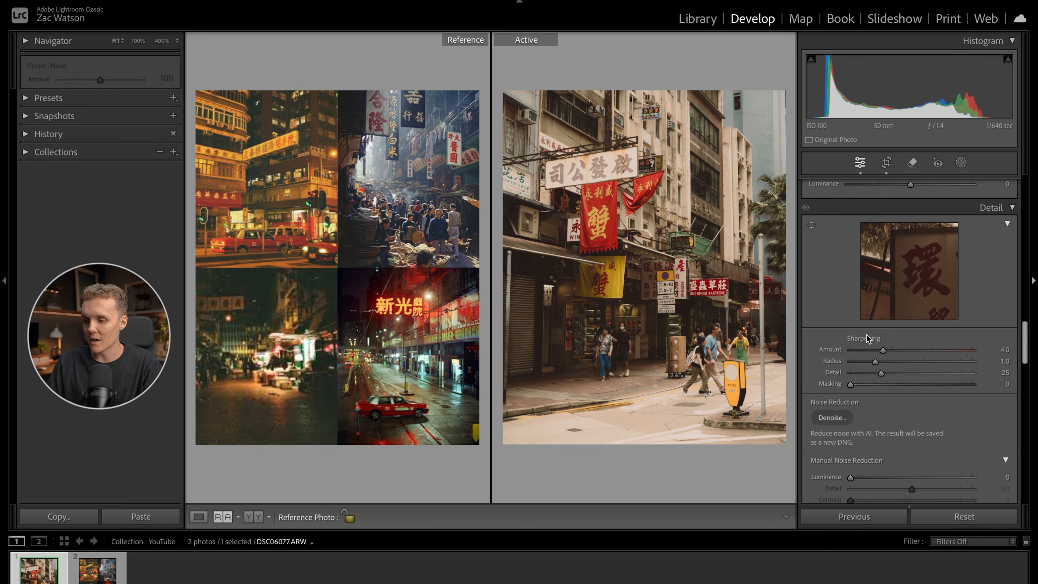
scroll(867, 338, up, 3)
scroll(868, 327, down, 4)
click(883, 336)
drag(883, 336, 782, 334)
scroll(844, 380, down, 3)
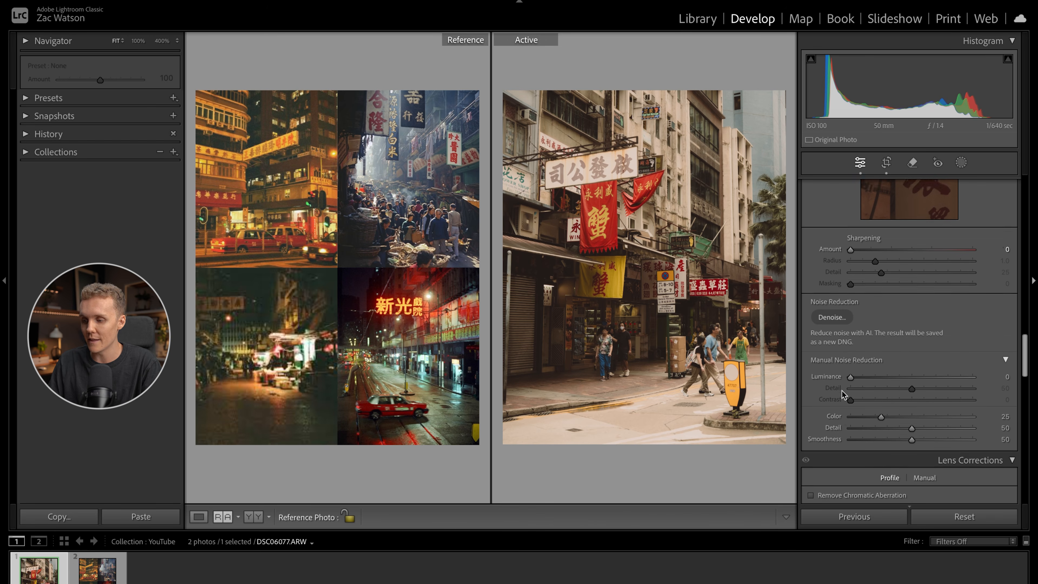
- In Calibration, set Shadows tint to -4 and hue/saturation to -4/+8 for Red Primary, -5/+3 for Green Primary and -7/+2 for Blue Primary
scroll(843, 395, down, 1)
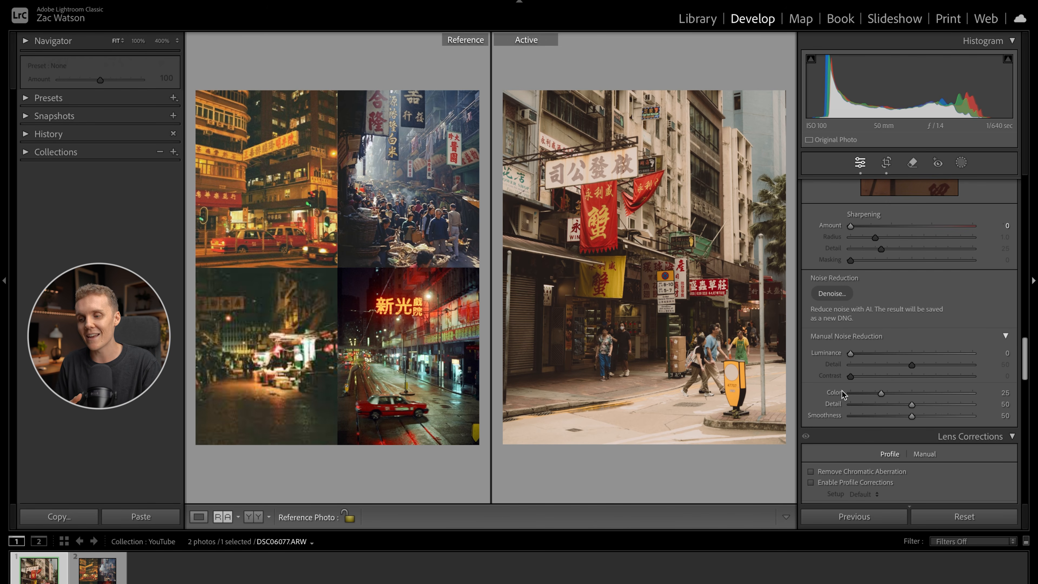
scroll(840, 413, down, 15)
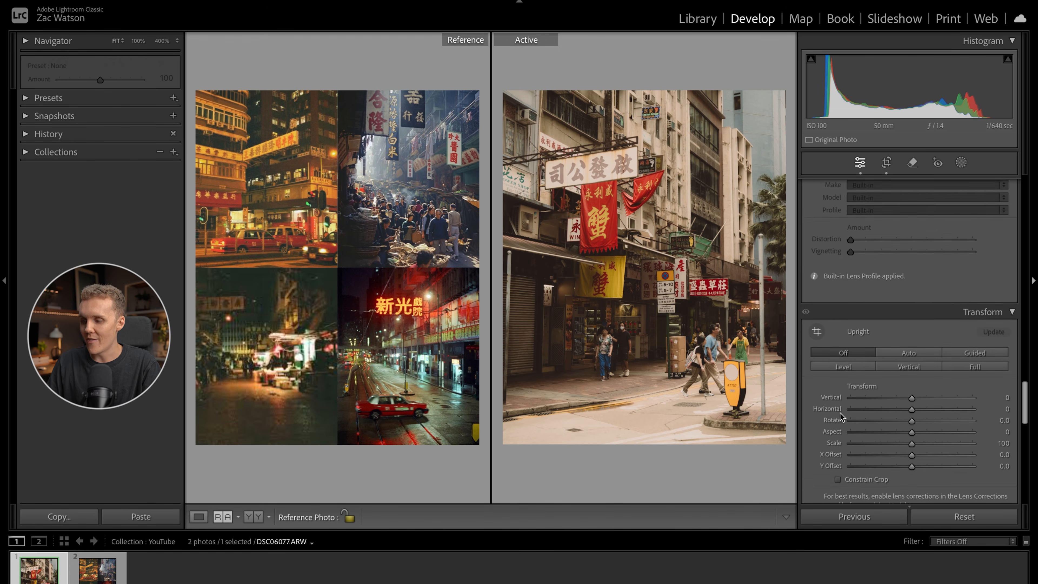
scroll(840, 413, down, 9)
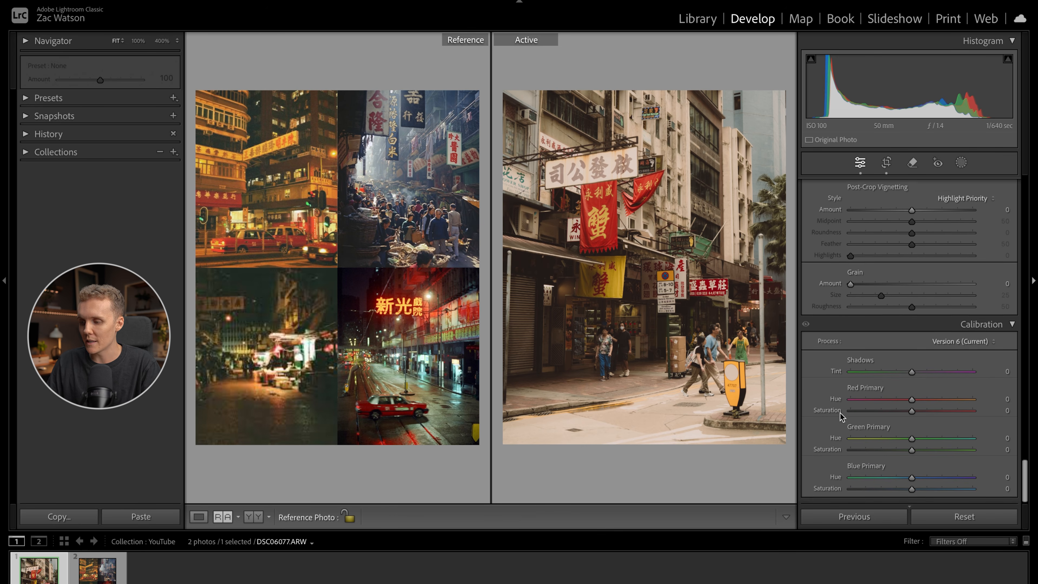
mouse_move(912, 372)
mouse_down()
mouse_move(894, 373)
mouse_move(919, 372)
mouse_move(909, 374)
mouse_up()
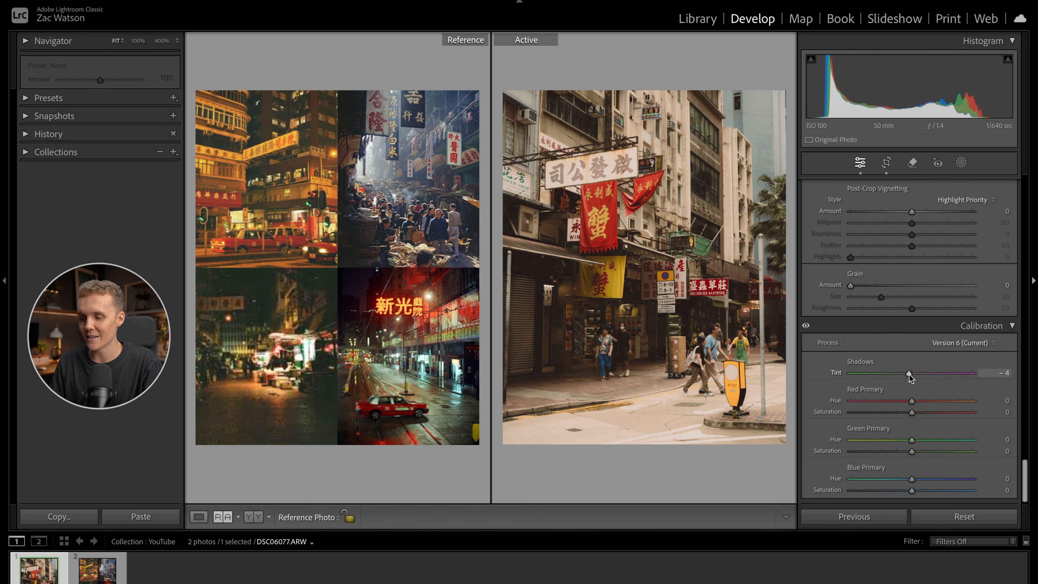
drag(909, 372, 916, 491)
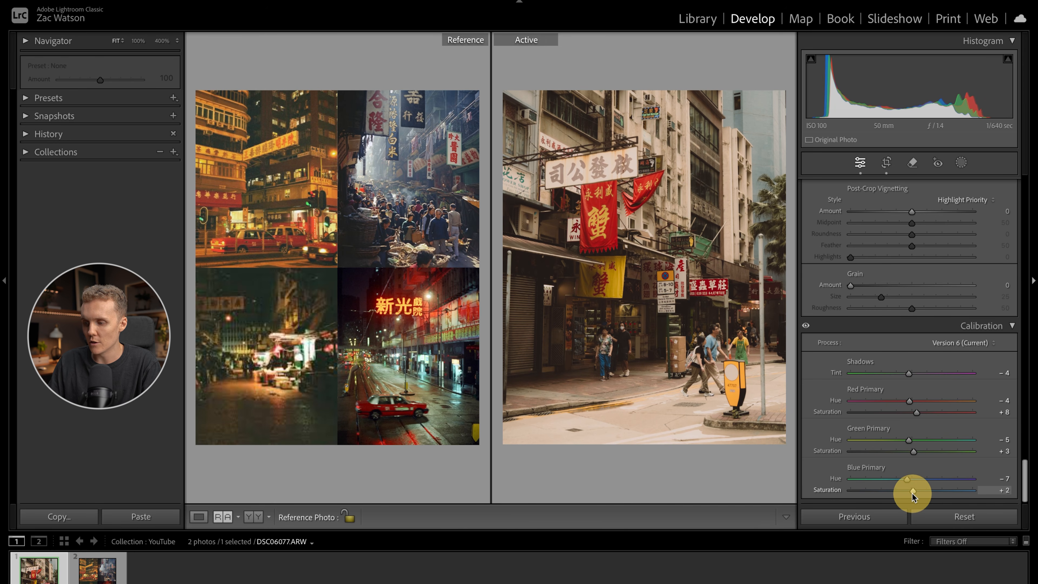
drag(912, 494, 913, 493)
click(805, 327)
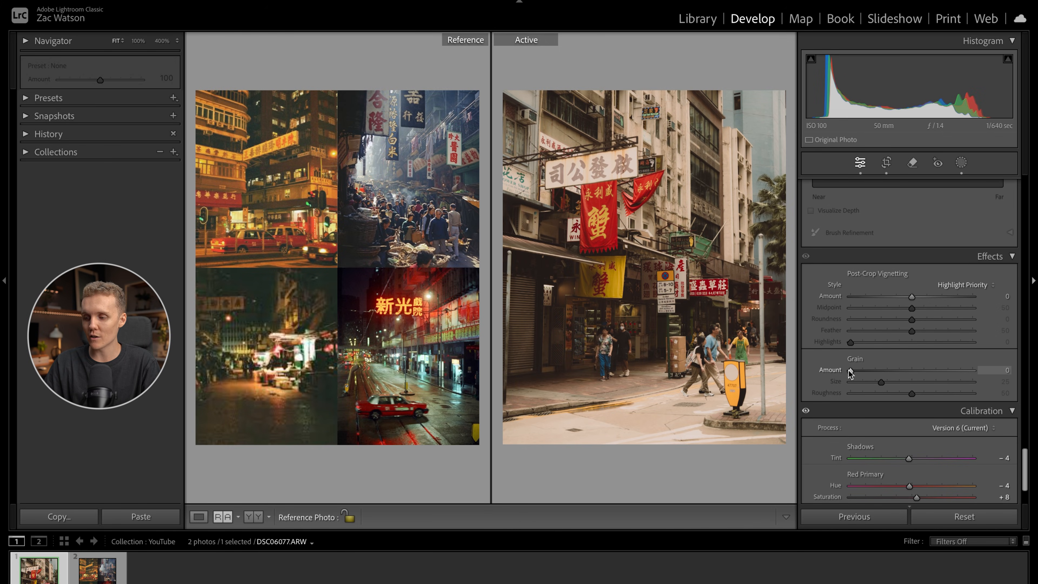
- Add film grain with amount 37, size 31 and roughness 61, checking its texture on the enlarged photo
drag(850, 370, 875, 375)
click(608, 333)
drag(714, 287, 628, 418)
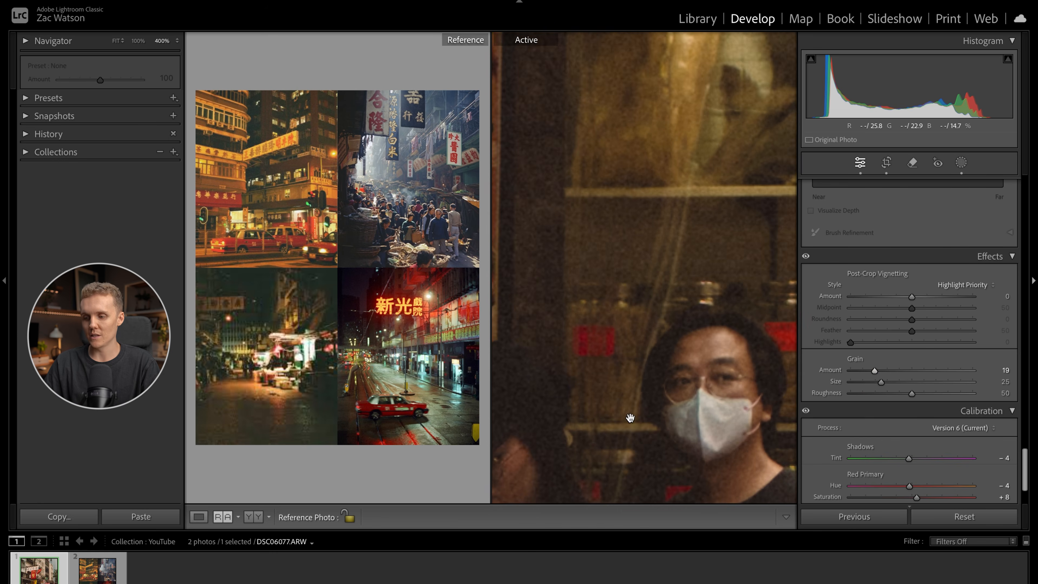
key(super+minus)
key(super+minus)
key(super+minus)
key(super+minus)
drag(670, 219, 681, 195)
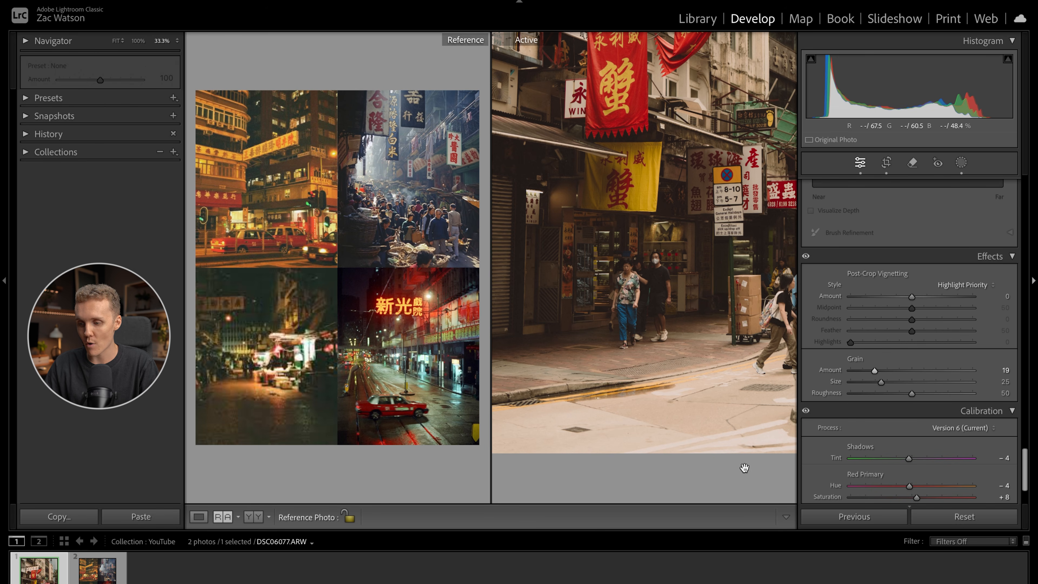
click(874, 371)
drag(875, 373, 895, 374)
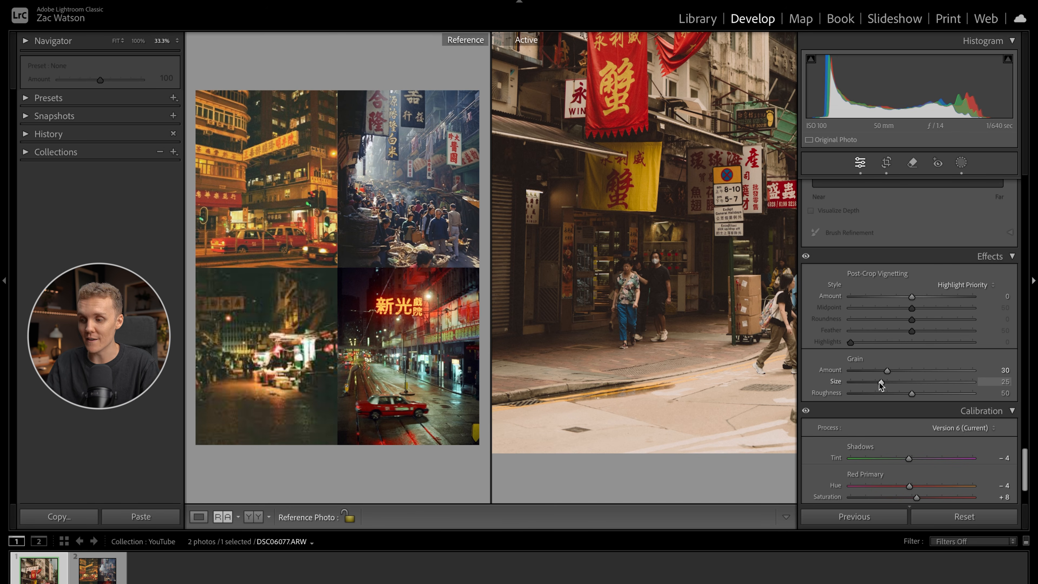
mouse_move(880, 382)
mouse_down()
mouse_move(926, 394)
mouse_move(896, 373)
mouse_up()
drag(753, 344, 720, 251)
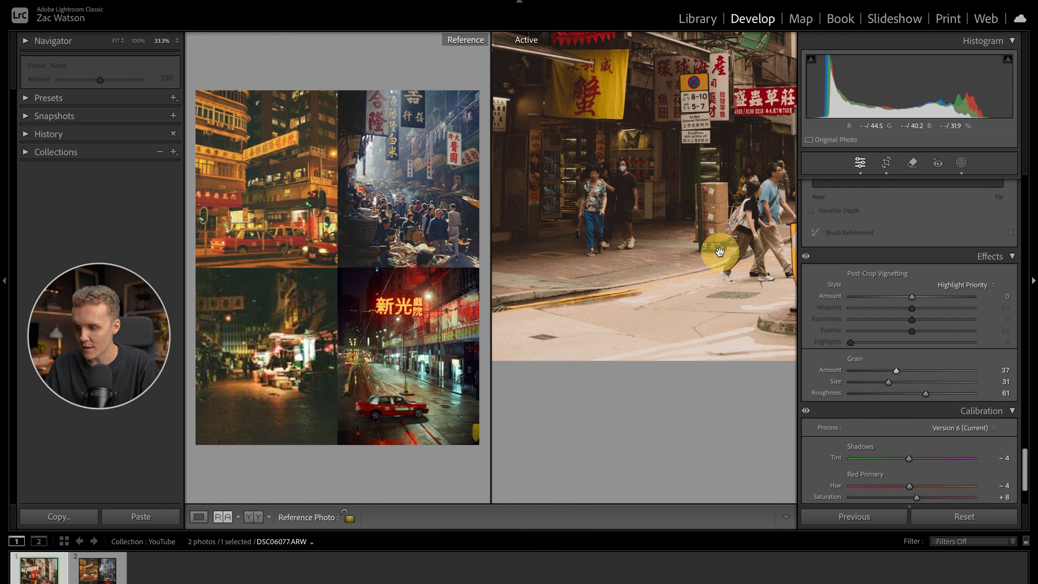
- Inspect the grain in the dark shopfront areas at 100% with the effect switched off and on, and return to the full view
click(807, 257)
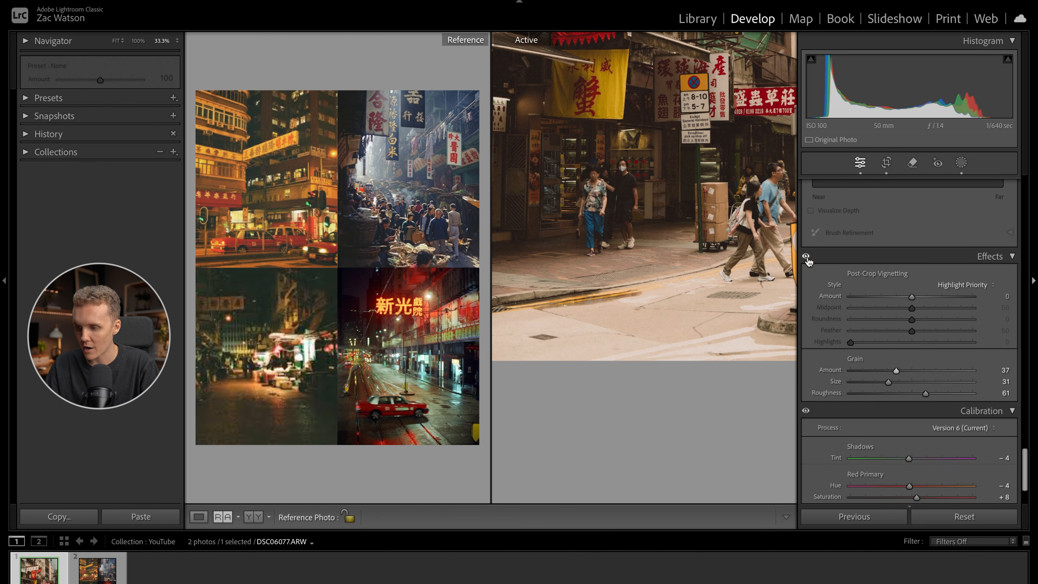
click(654, 274)
key(super+equal)
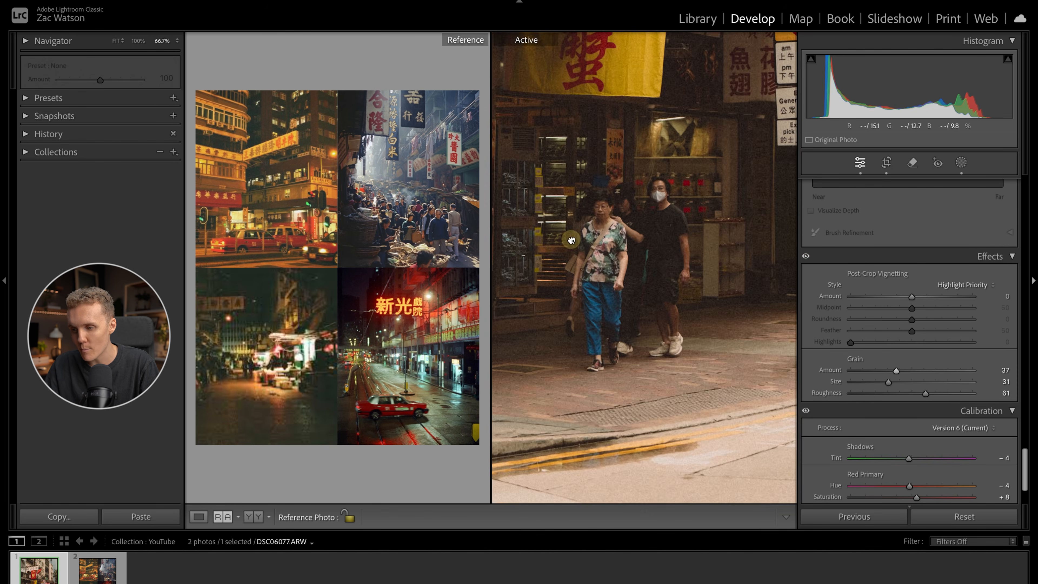
drag(582, 241, 798, 341)
key(super+equal)
drag(700, 187, 695, 250)
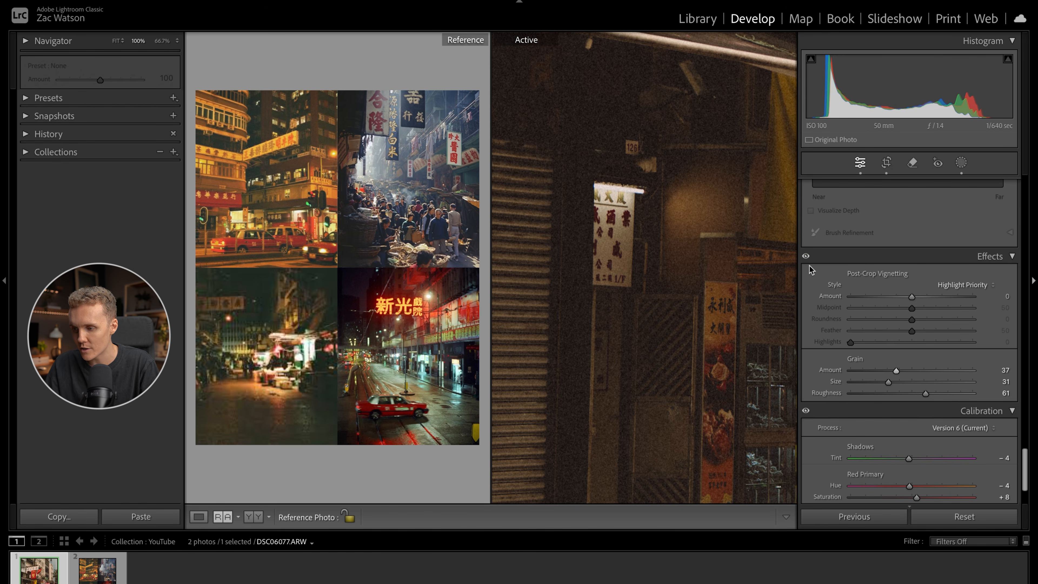
click(806, 258)
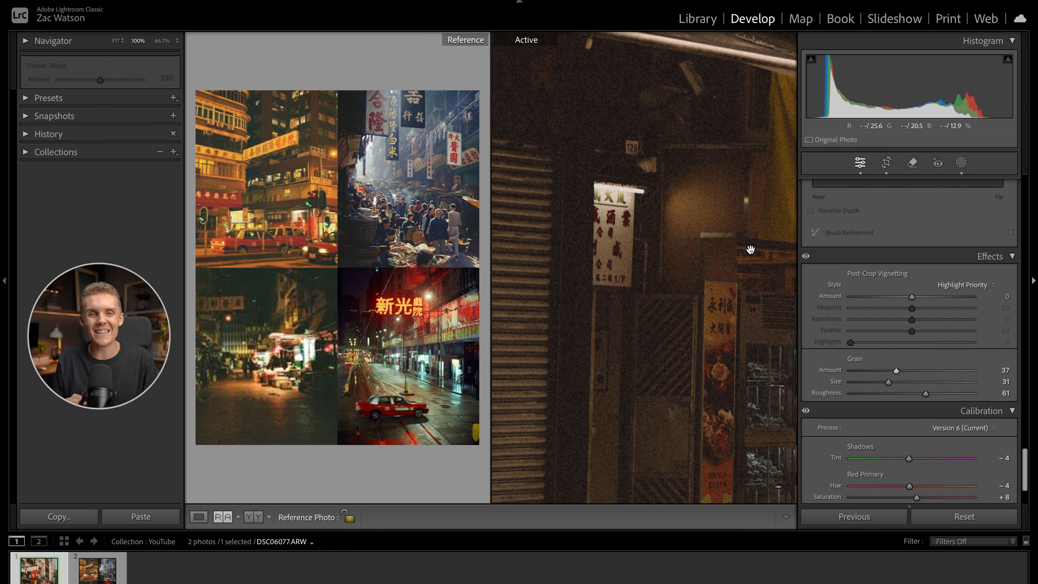
click(751, 249)
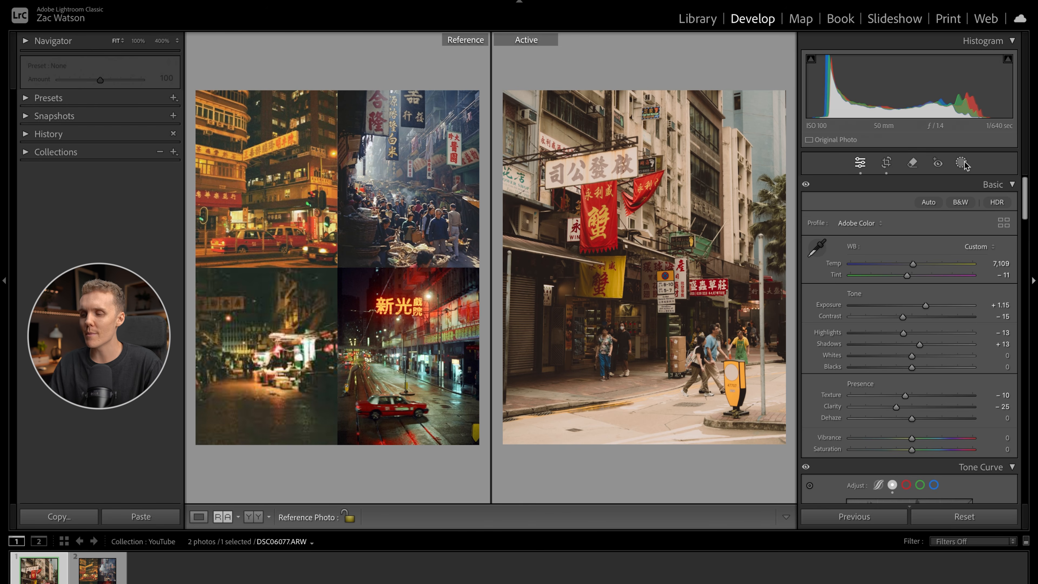
- Darken the photo's edges with an inverted radial gradient mask around the central street scene and exposure at -0.80
click(962, 163)
click(834, 304)
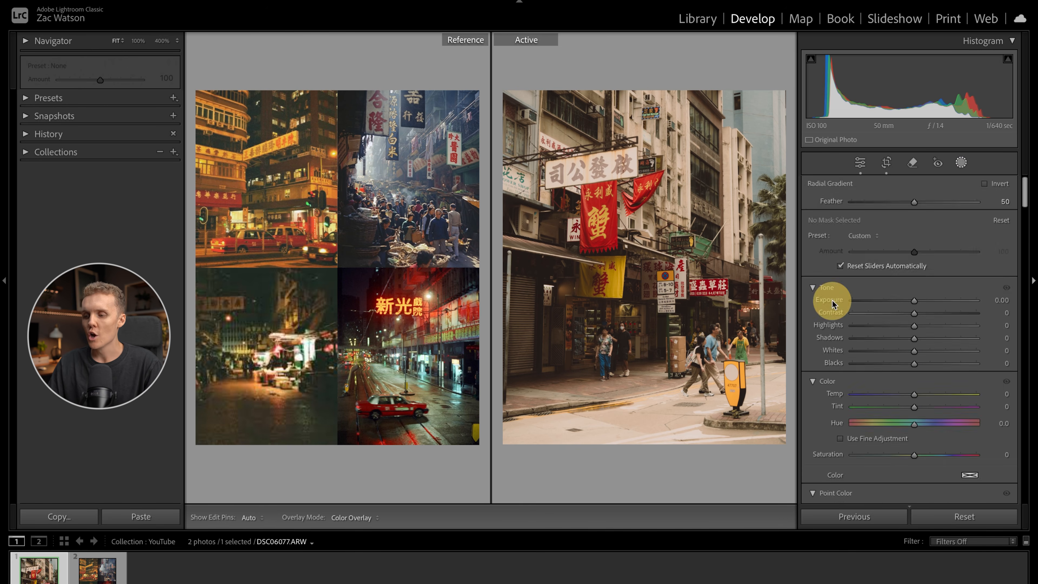
drag(591, 212, 807, 484)
drag(613, 252, 661, 297)
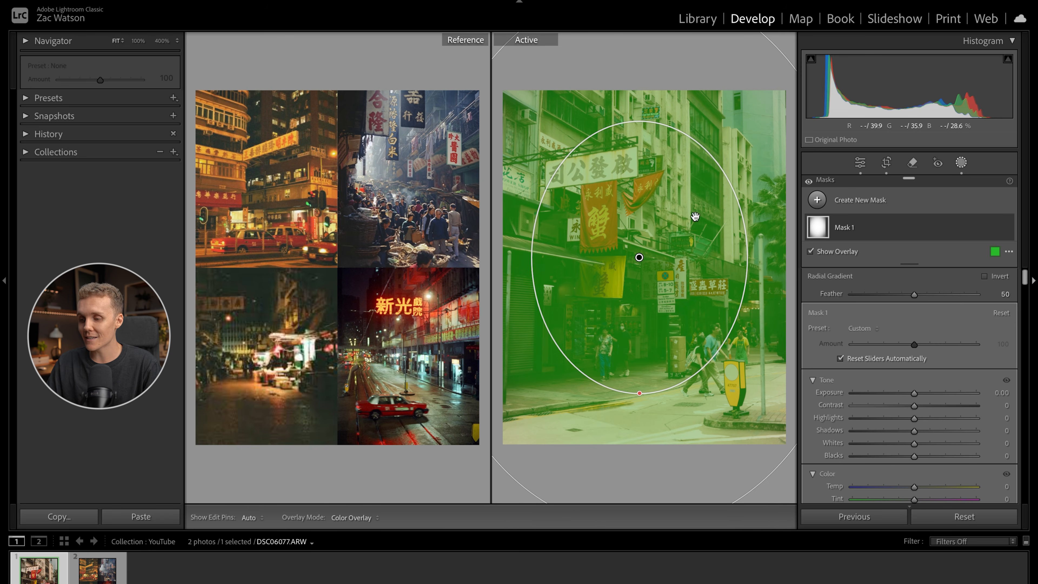
click(994, 275)
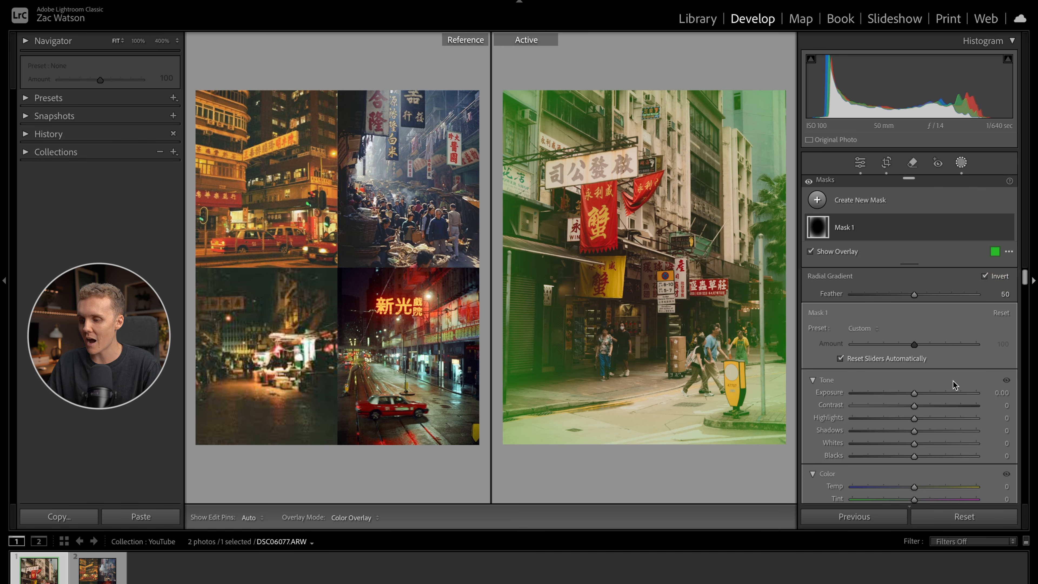
drag(914, 394, 902, 395)
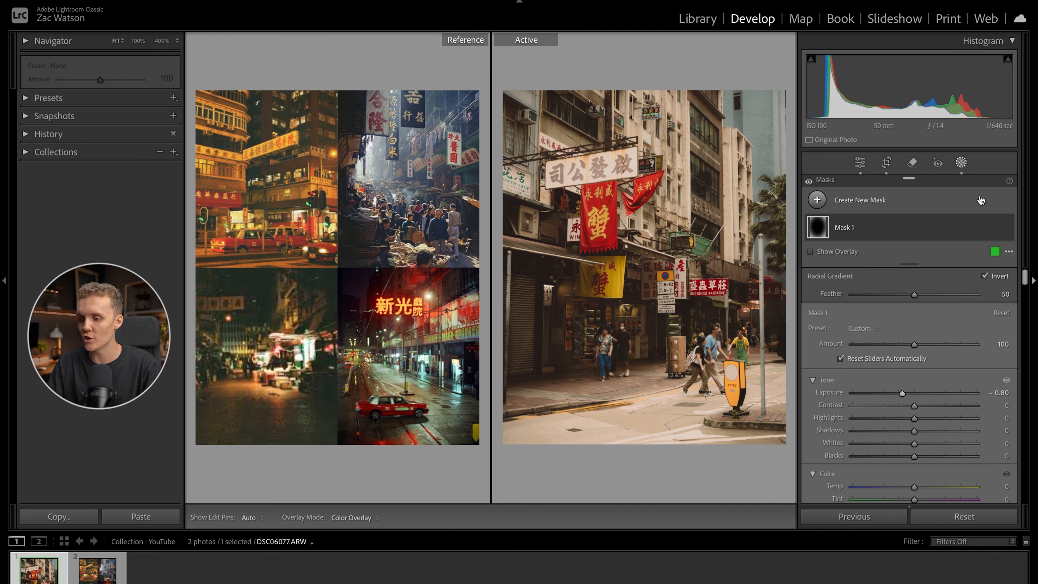
- Darken the street foreground with a wide radial gradient mask along the photo's bottom edge and exposure at -1.05
click(886, 163)
click(886, 162)
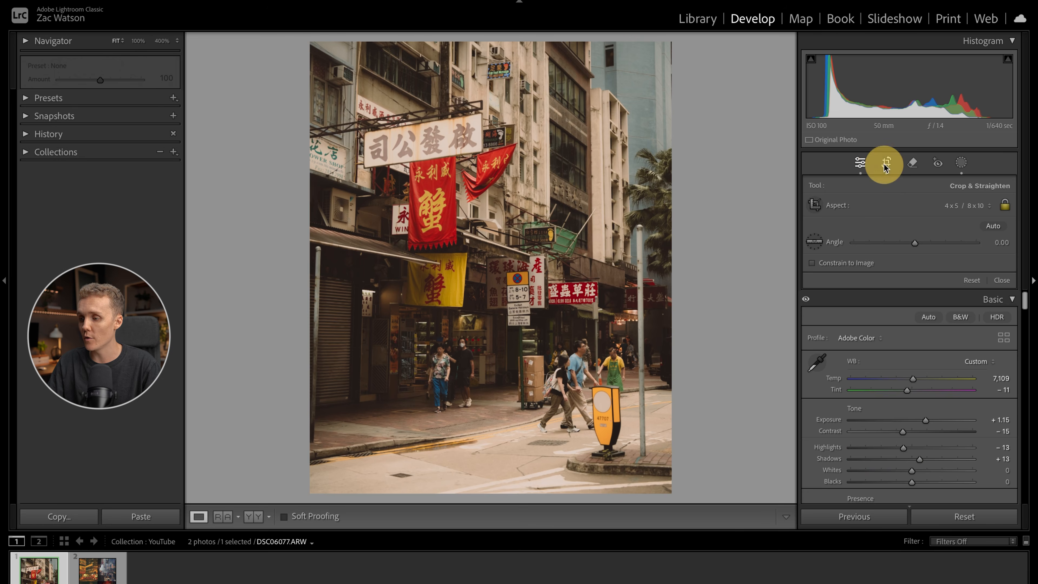
click(961, 162)
click(818, 200)
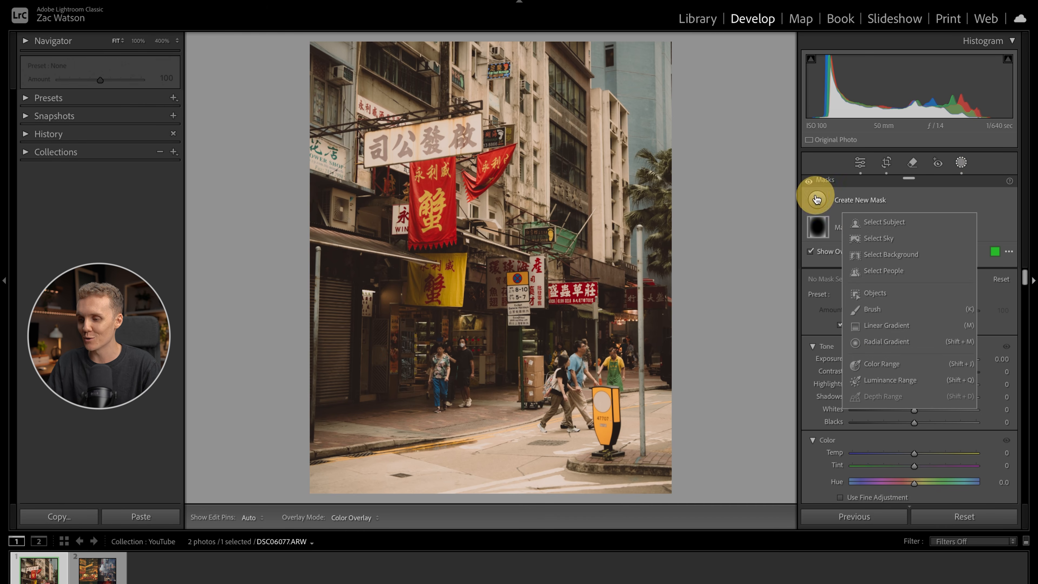
click(867, 343)
drag(429, 483, 830, 560)
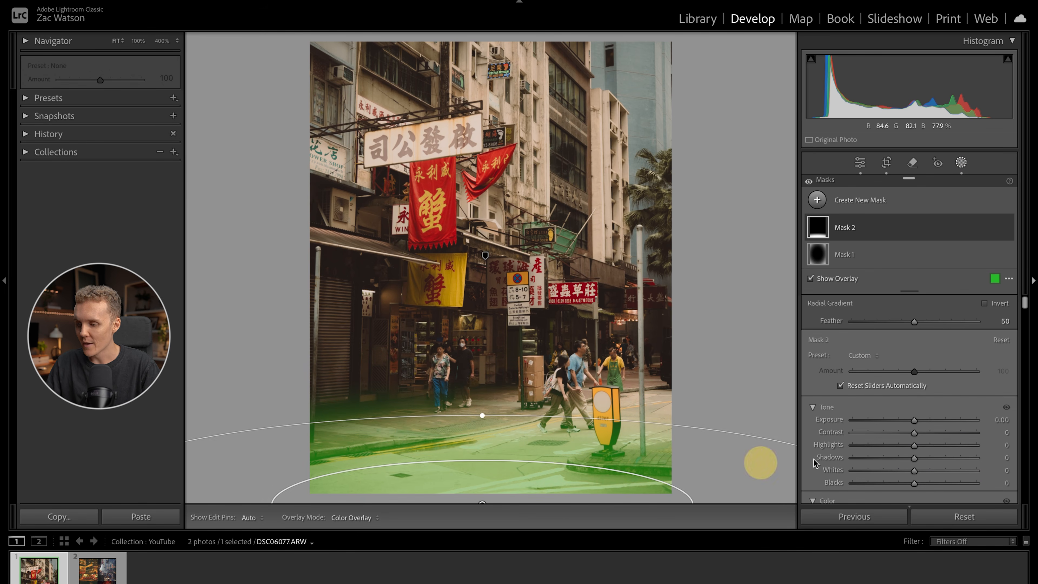
drag(912, 420, 896, 422)
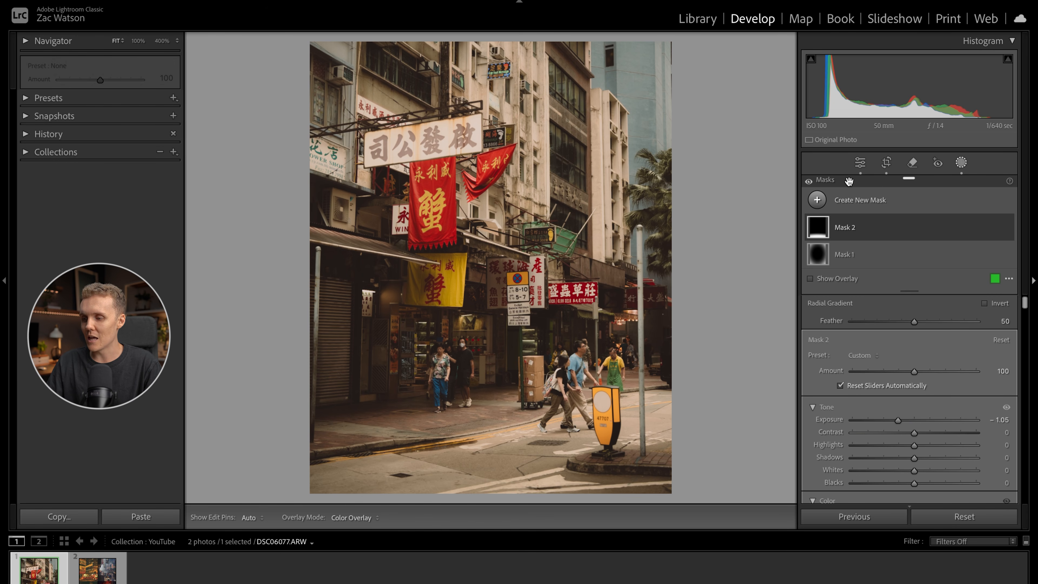
- Darken the photo's upper-right corner with a diagonal linear gradient mask and exposure at -0.45
click(817, 200)
click(873, 329)
drag(630, 45, 569, 170)
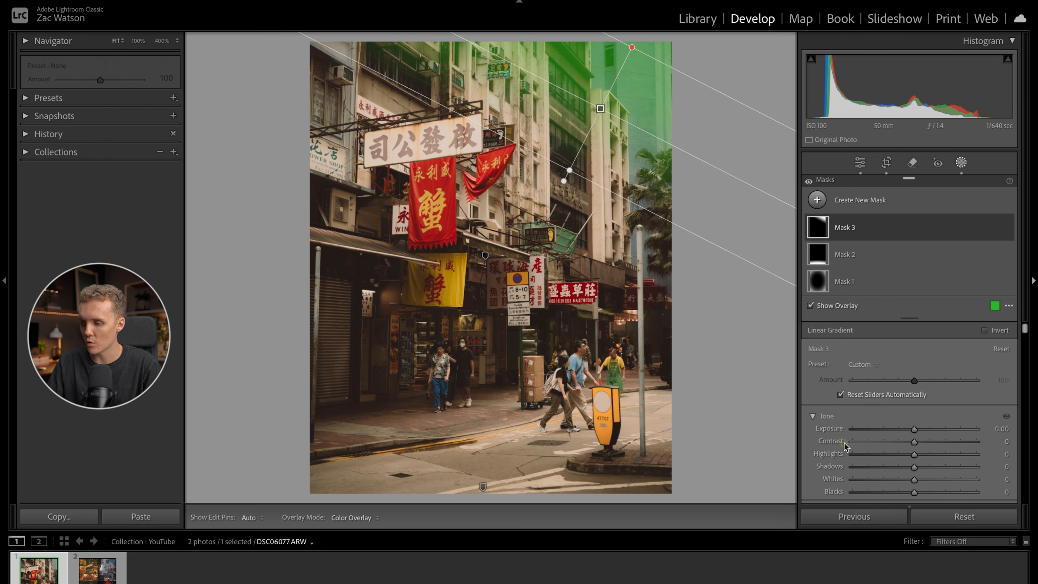
drag(914, 429, 908, 430)
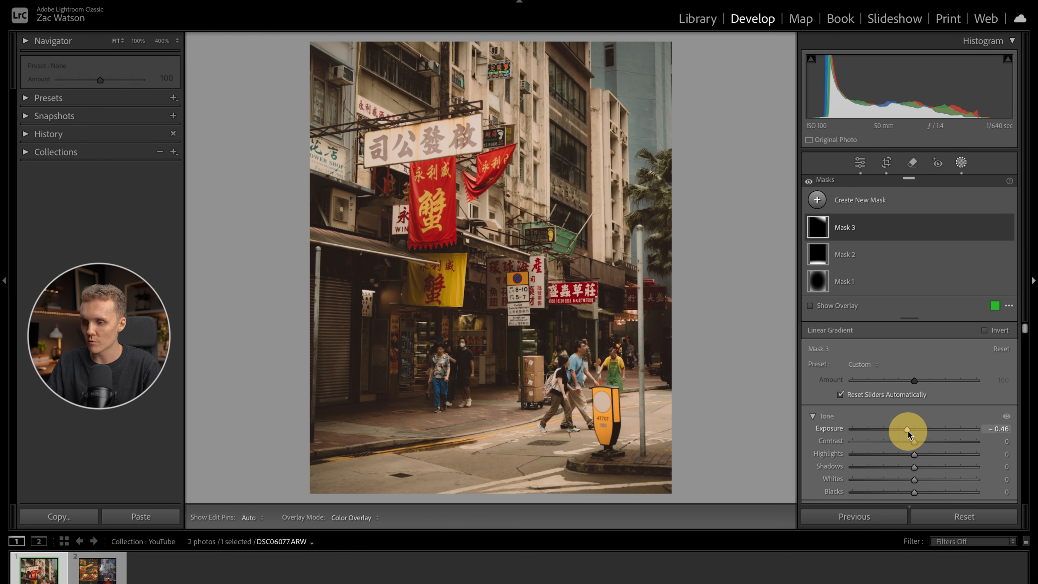
- Leave masking, compare the photo before and after editing, and show it beside the reference images
click(961, 163)
key(backslash)
key(backslash)
click(222, 517)
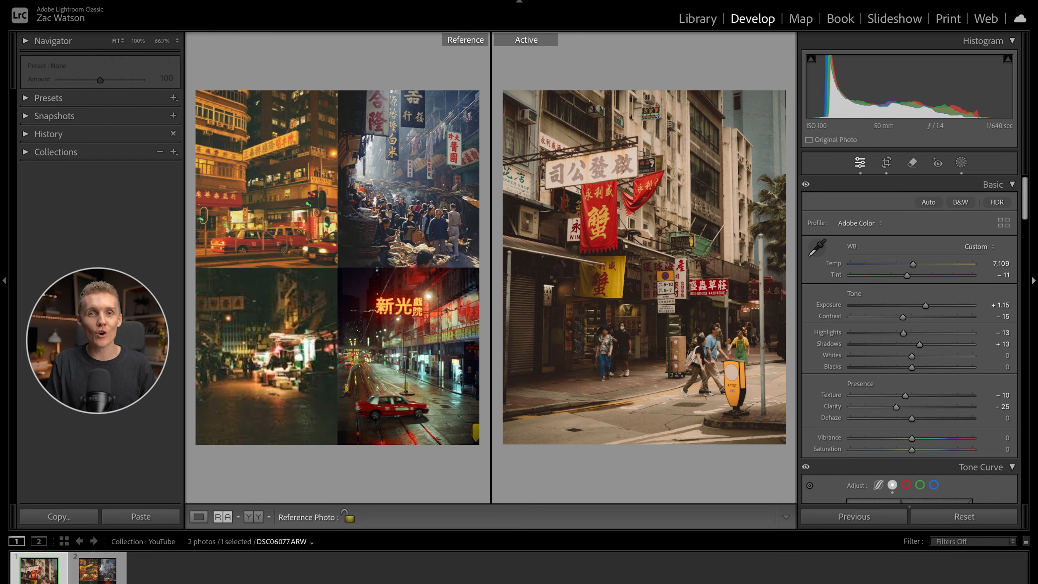
- Switch to the Motion Array website in the browser and search the Graphics category for "film overlays"
mouse_move(728, 582)
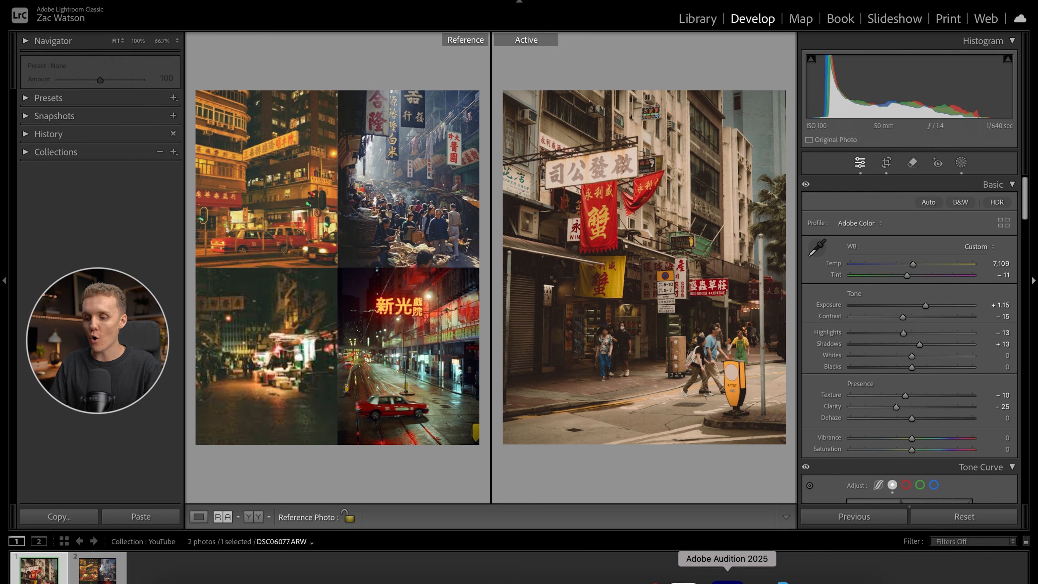
click(598, 577)
click(198, 50)
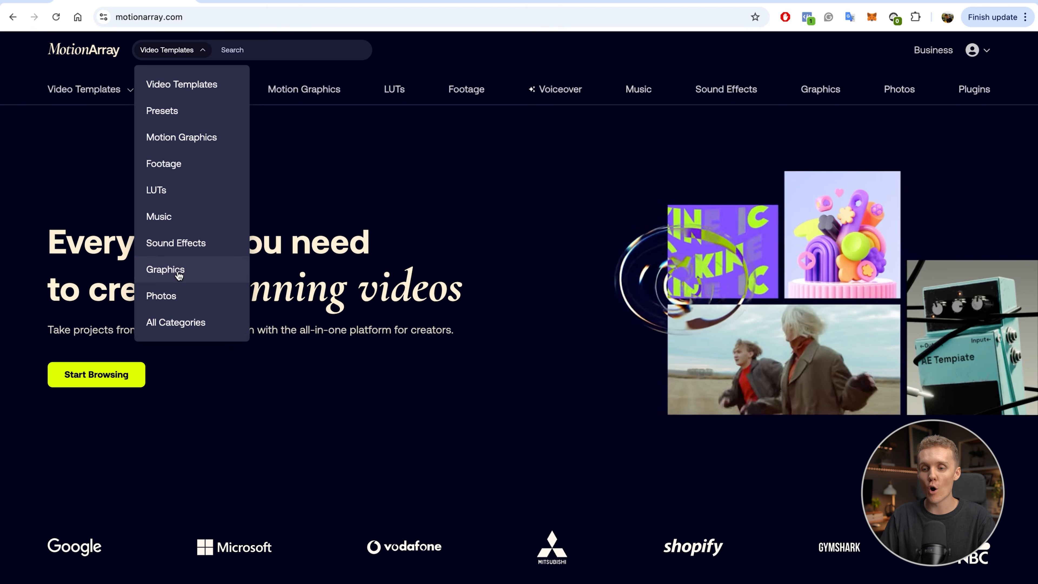
click(176, 269)
click(233, 47)
text(film olv)
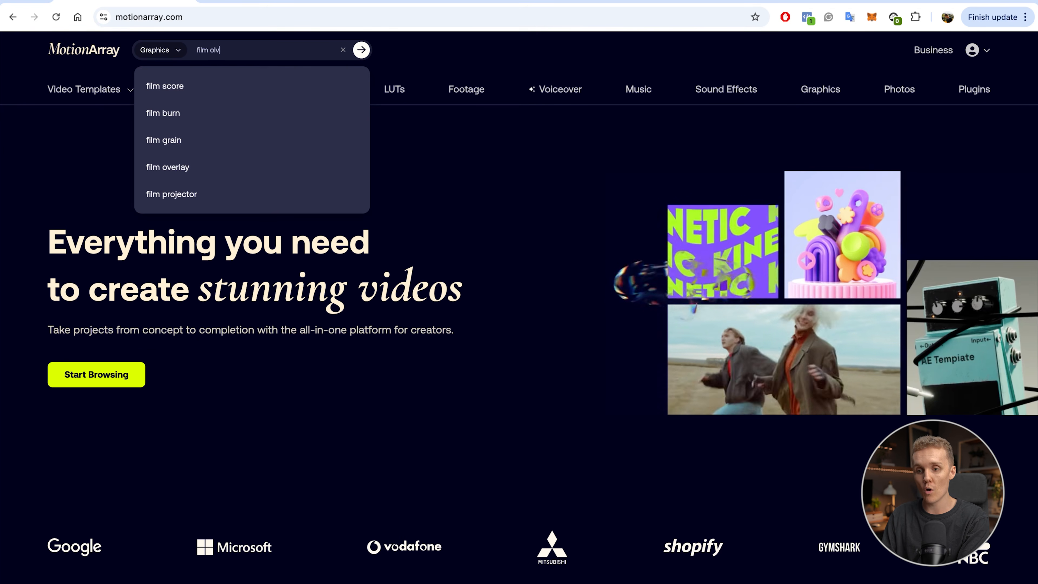
key(BackSpace)
key(BackSpace)
text(verlays)
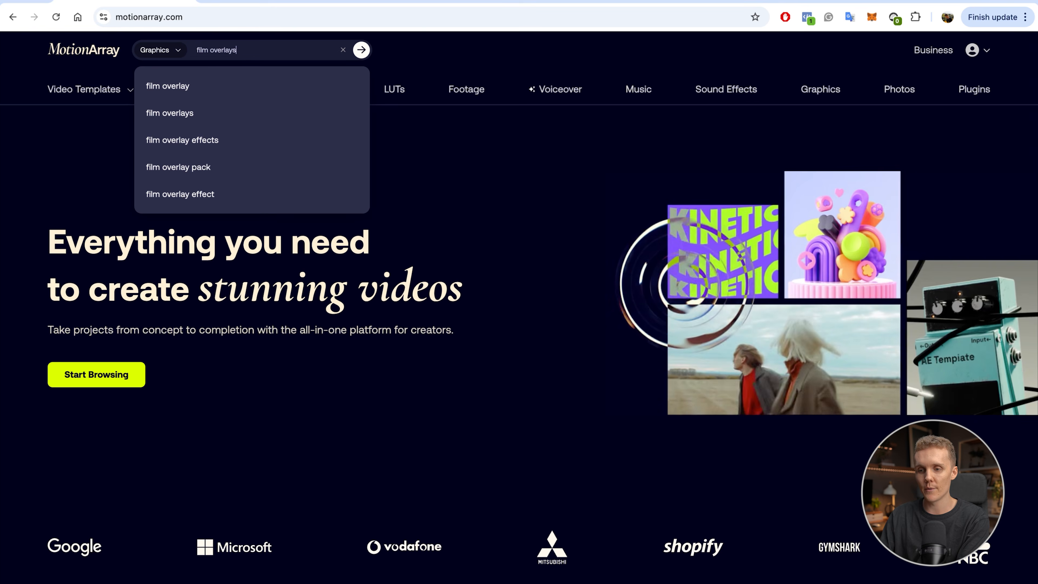
key(Return)
- Browse the film overlay results and open the Light Leak and Light Leak With Film Dust photo effects in new tabs
scroll(498, 184, down, 6)
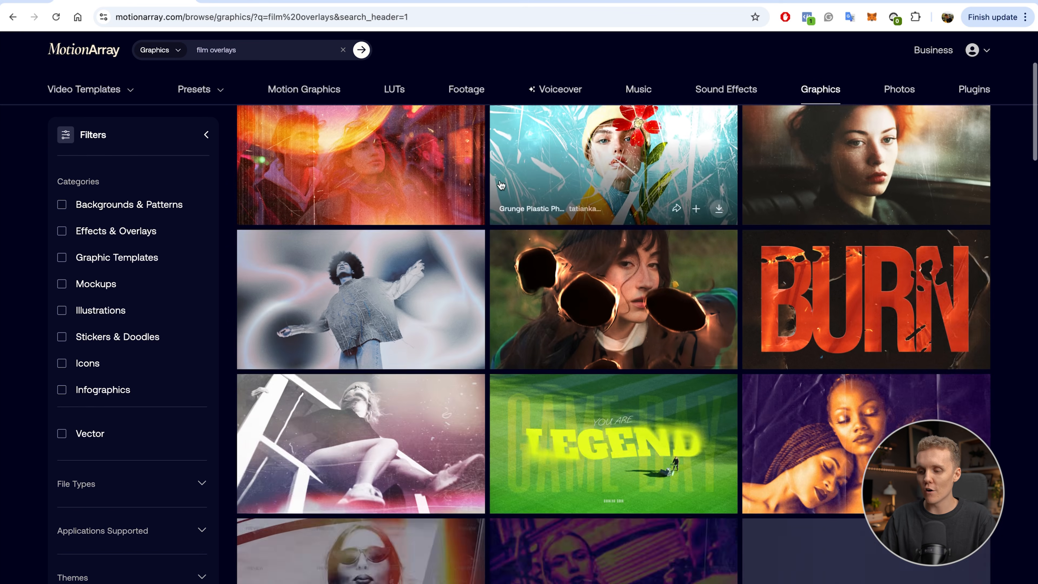
scroll(550, 313, down, 3)
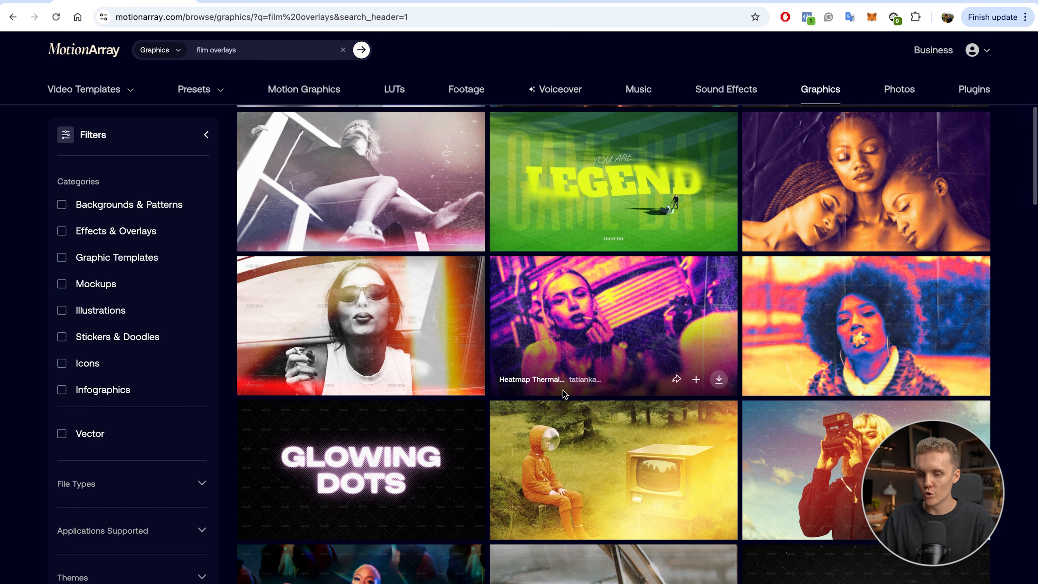
scroll(563, 389, down, 2)
scroll(386, 257, up, 2)
right_click(387, 338)
right_click(389, 182)
right_click(388, 182)
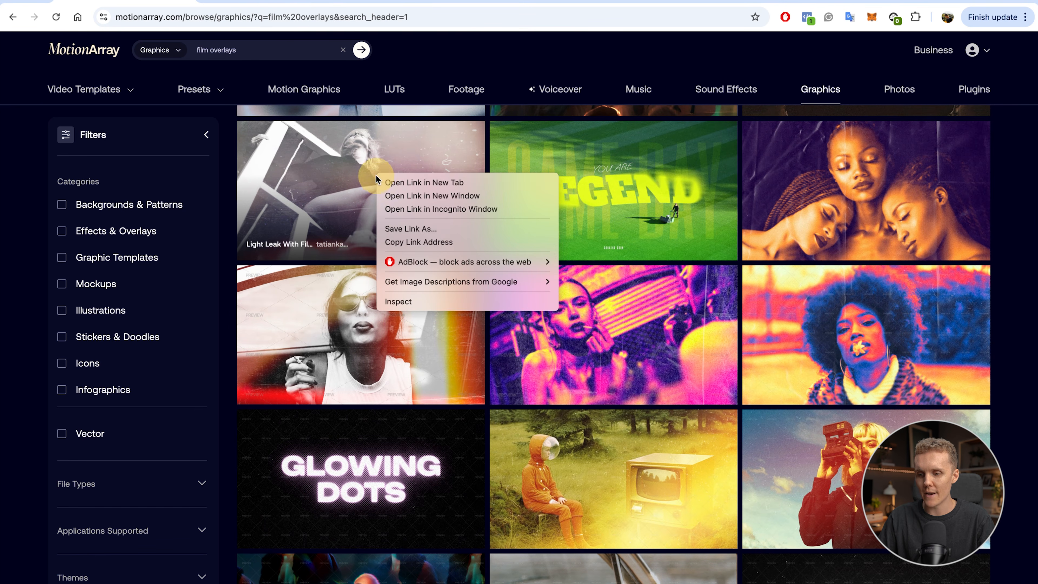
click(389, 183)
- Open the 14 Retro Look Effect Overlays and the Retro Light Leak Photo Effect in new tabs
scroll(562, 352, down, 3)
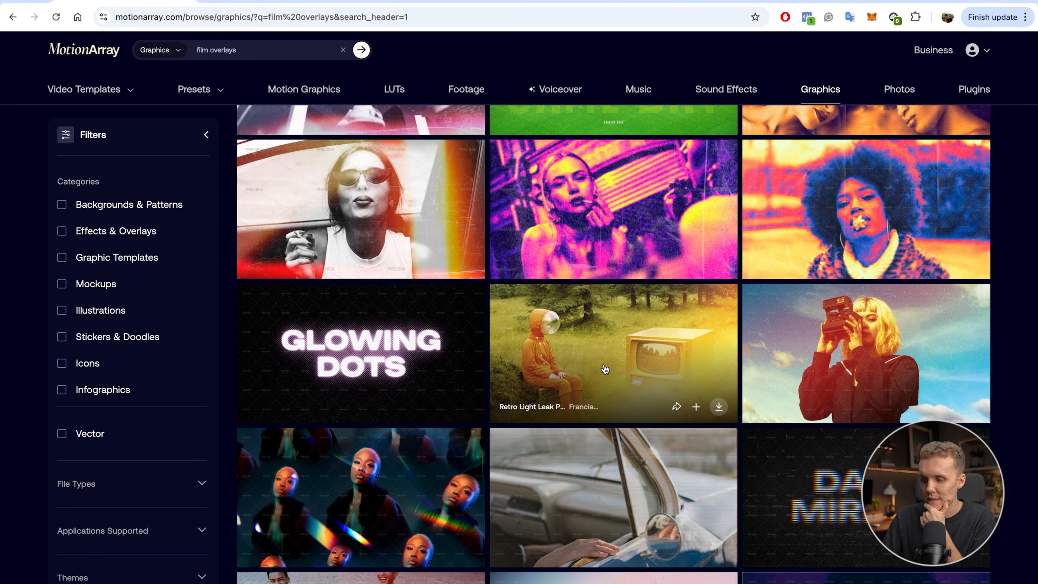
scroll(605, 369, down, 2)
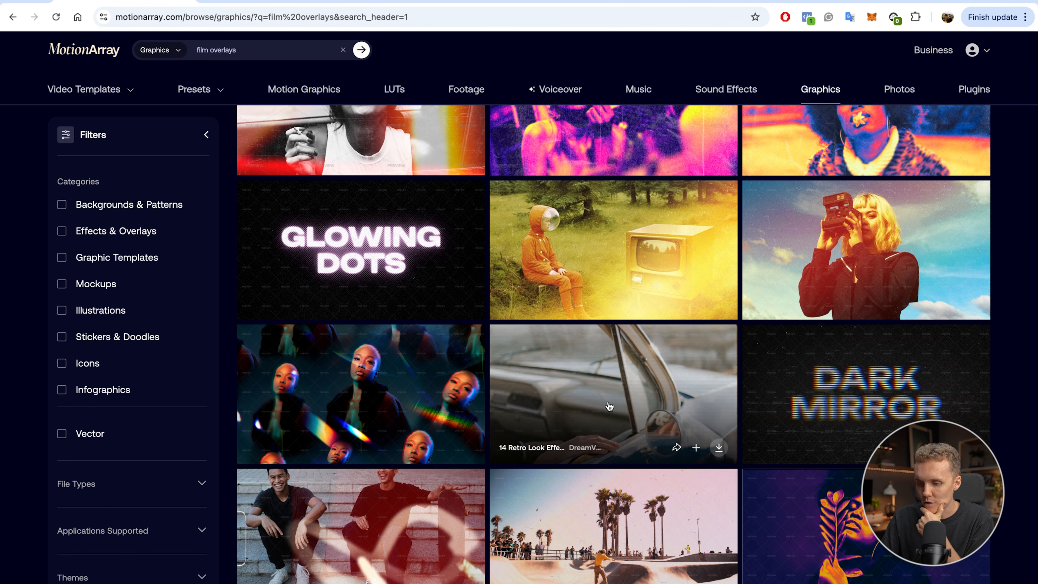
right_click(594, 386)
right_click(586, 262)
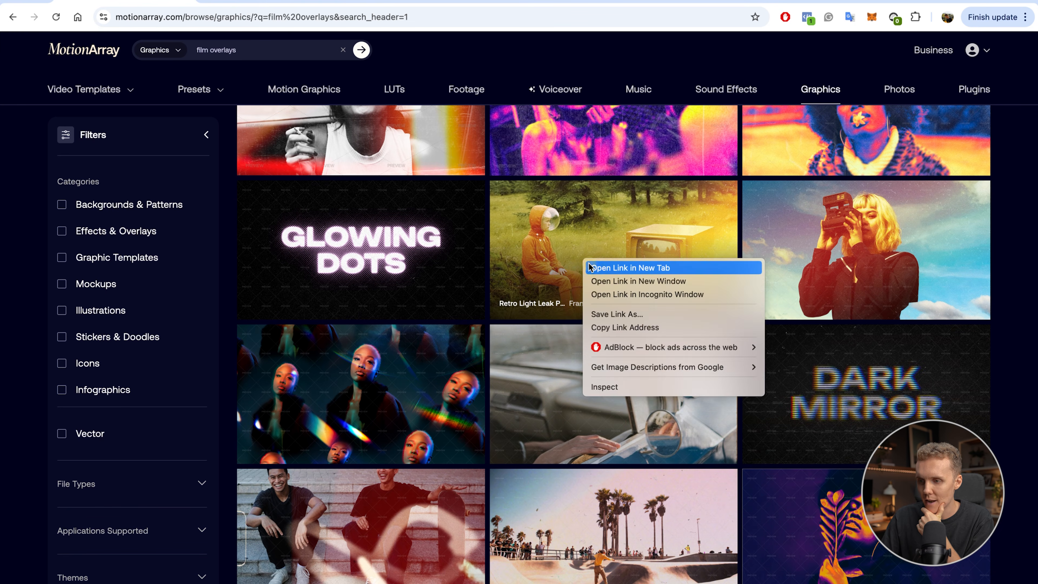
click(589, 266)
- Review the previews and details of the two light leak effects and the 14 Retro Look Effect Overlays
click(266, 1)
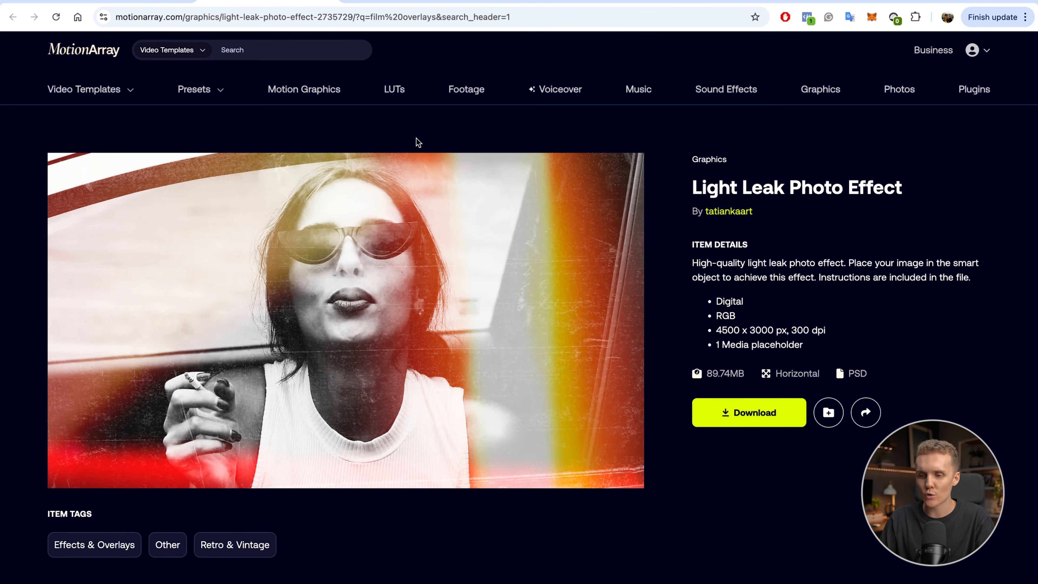
click(413, 2)
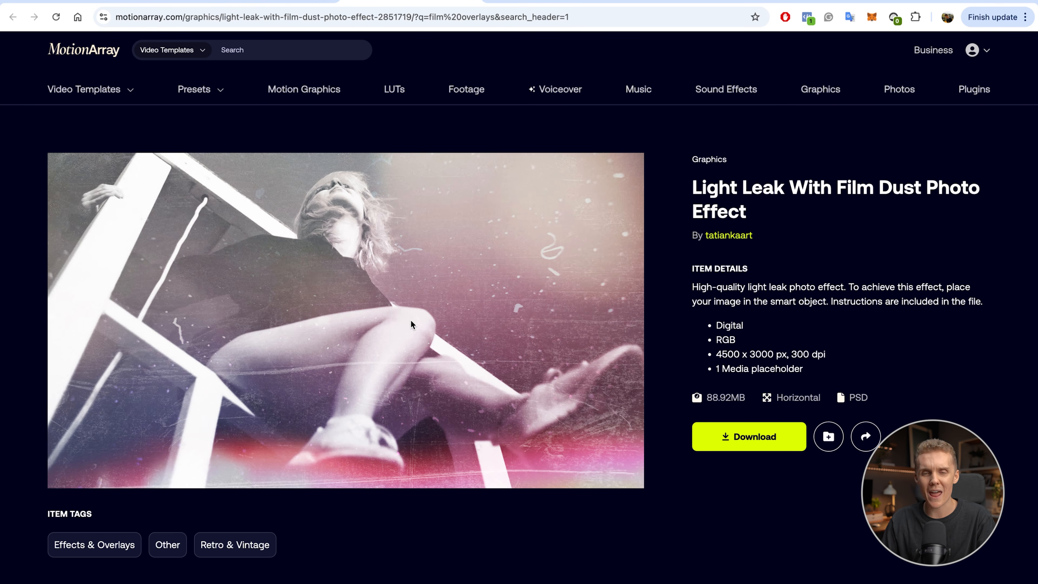
click(537, 3)
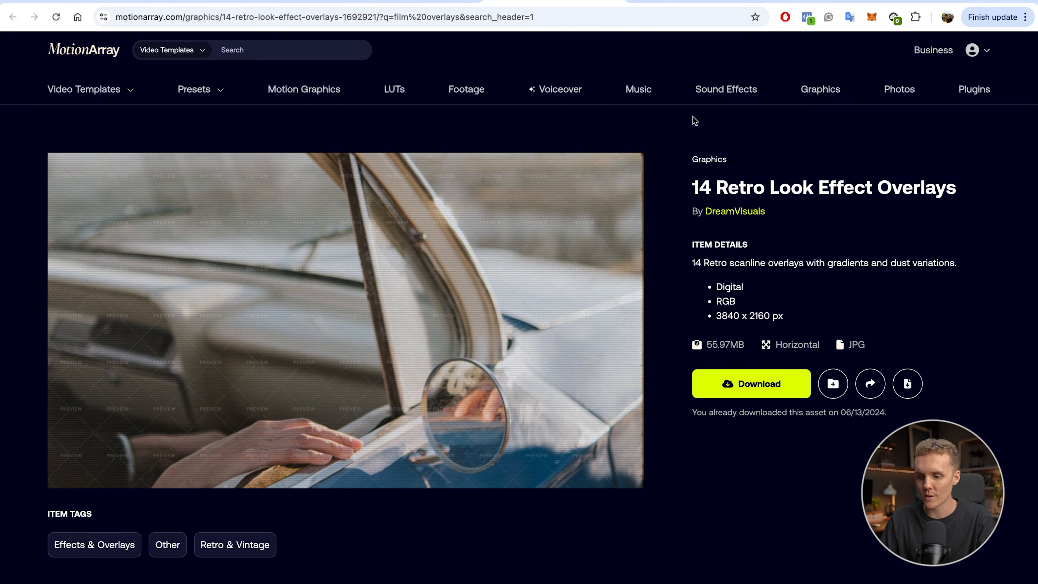
scroll(730, 265, down, 1)
drag(692, 162, 953, 159)
click(845, 139)
- Download the Retro Light Leak Photo Effect and open its Effect.psd in Photoshop alongside the street photo
click(669, 3)
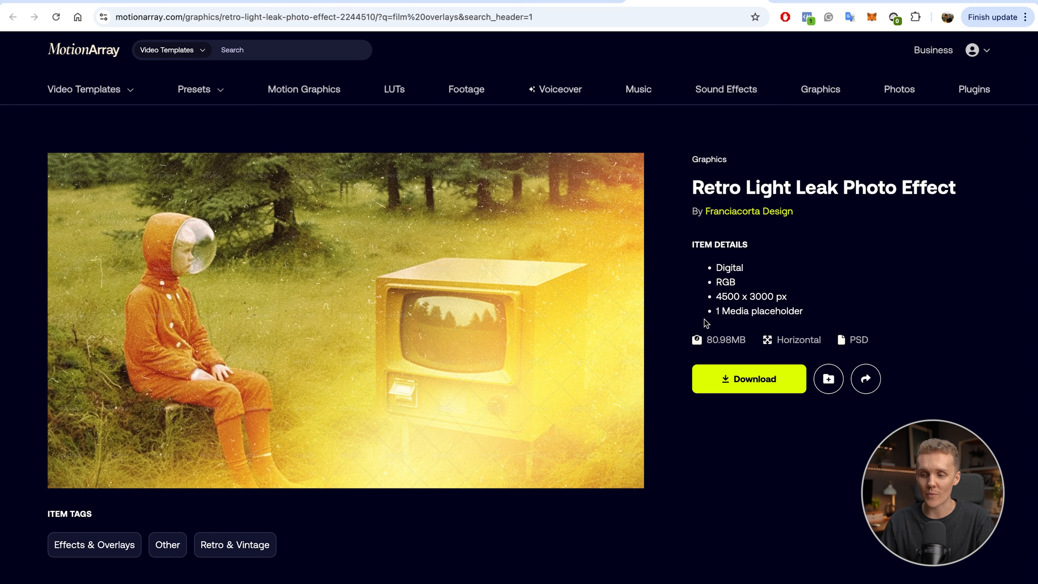
click(766, 389)
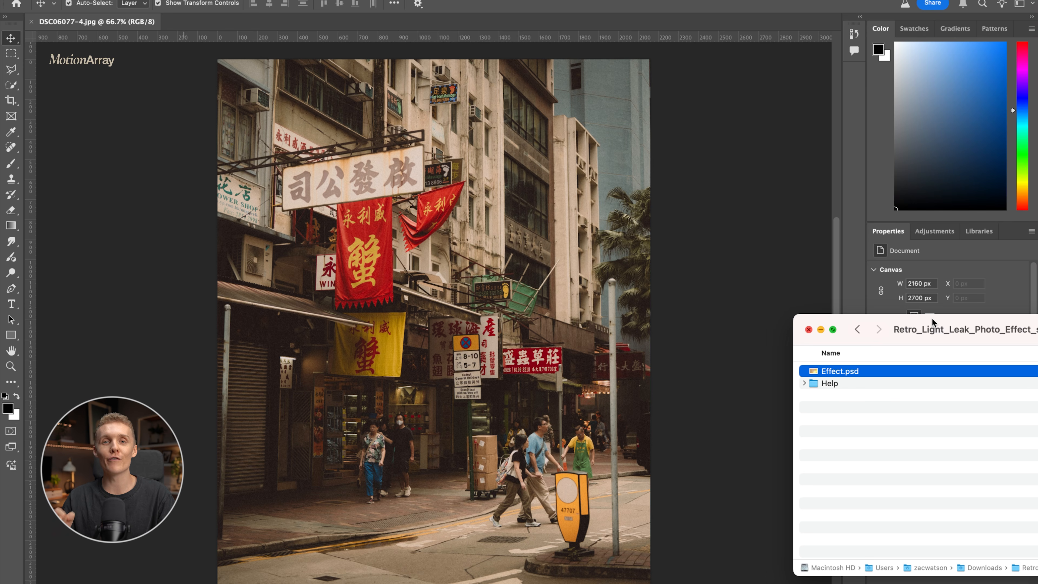
drag(921, 334, 467, 288)
drag(400, 329, 209, 28)
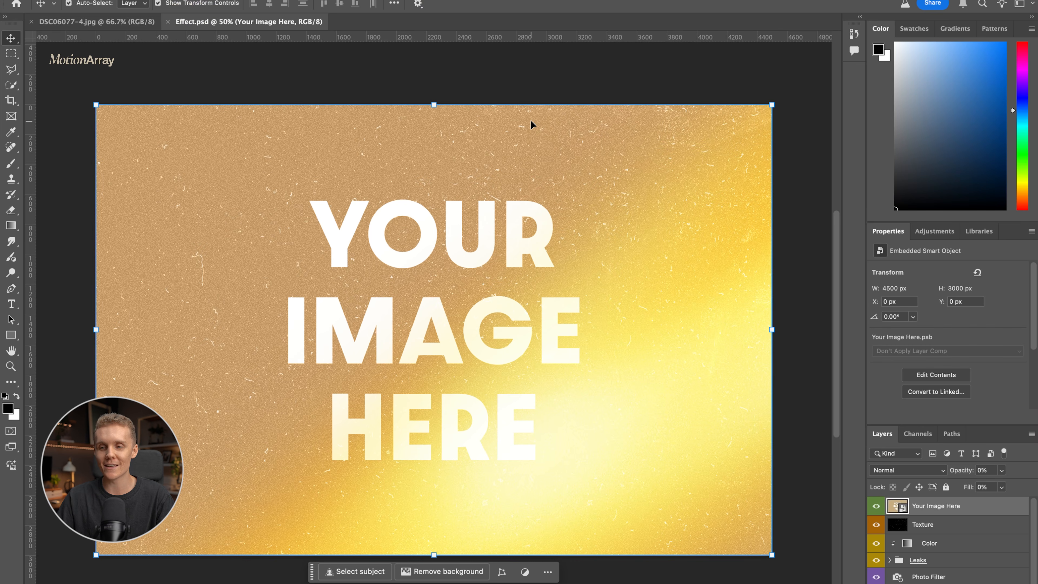
- Unlock the background layer of DSC06077-4.jpg and return to Effect.psd
click(128, 25)
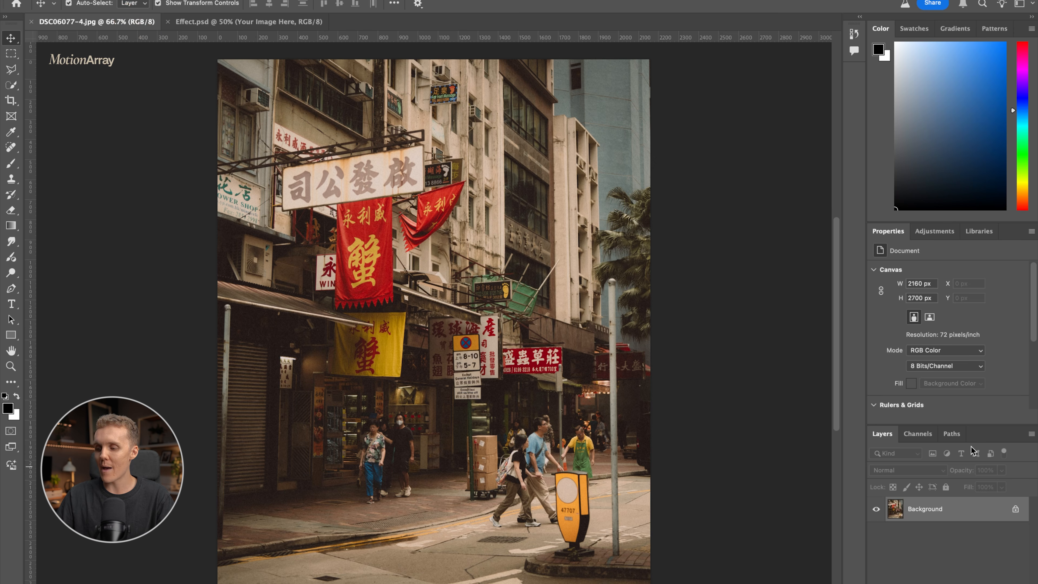
click(1016, 509)
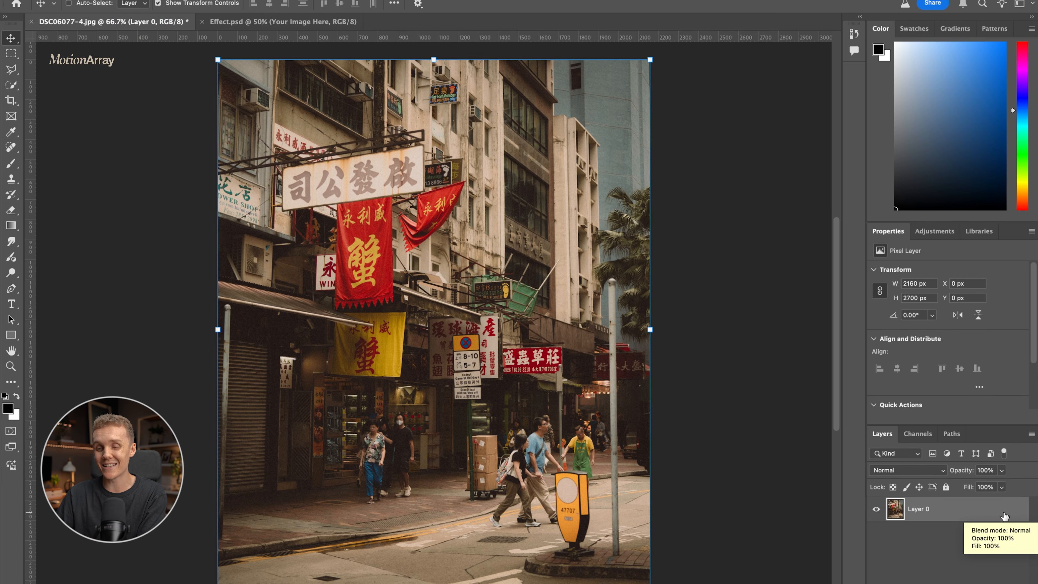
drag(297, 66, 894, 505)
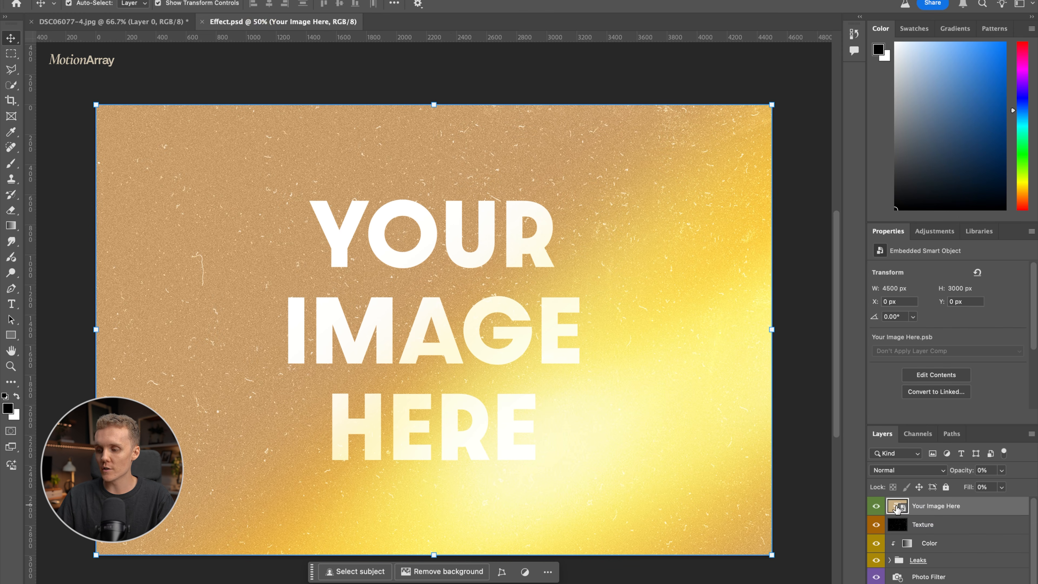
- Open the contents of the Your Image Here smart object and delete its Delete Me placeholder layer
double_click(893, 507)
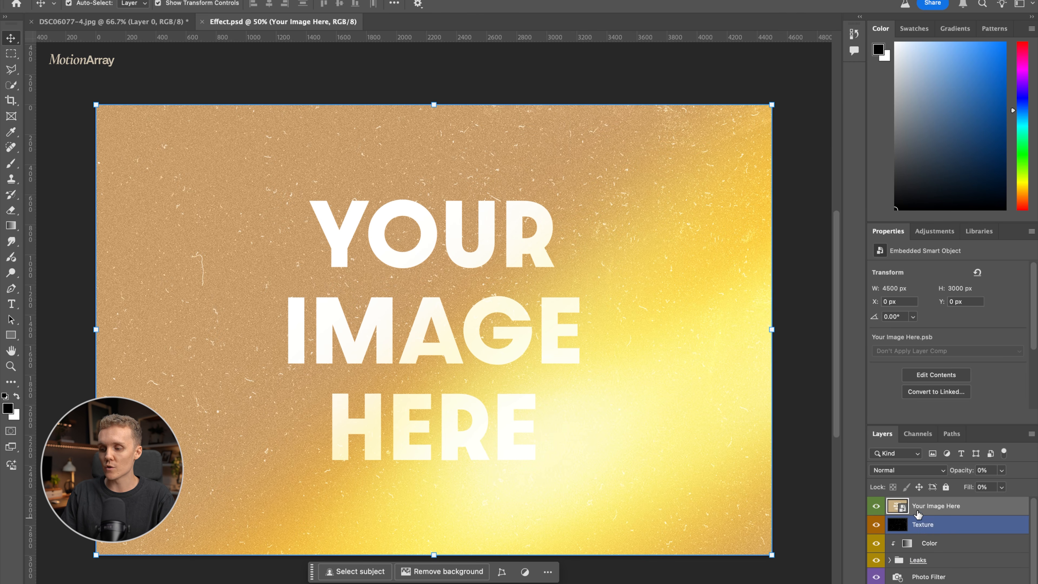
double_click(895, 509)
click(936, 526)
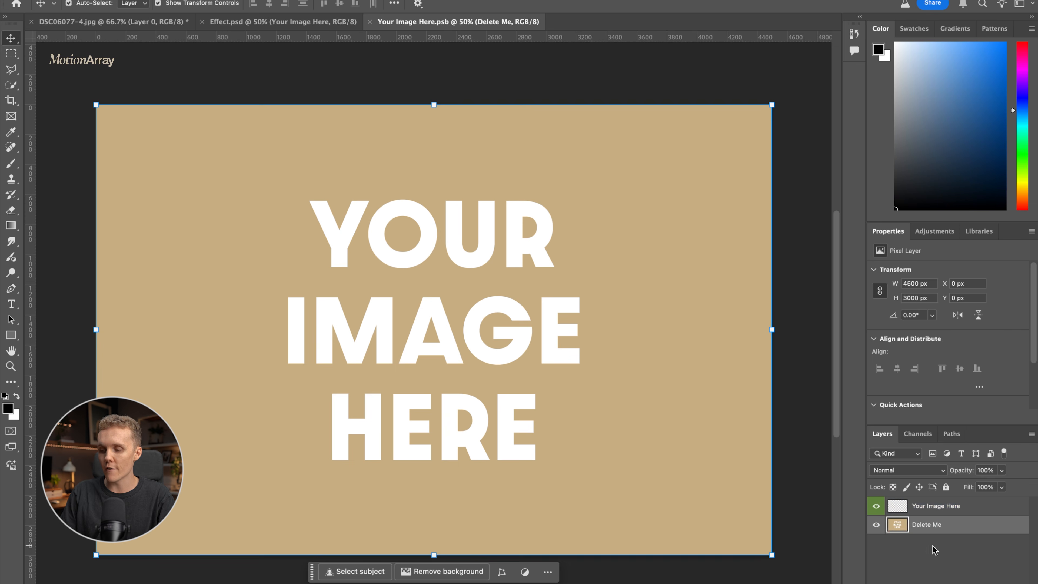
key(Delete)
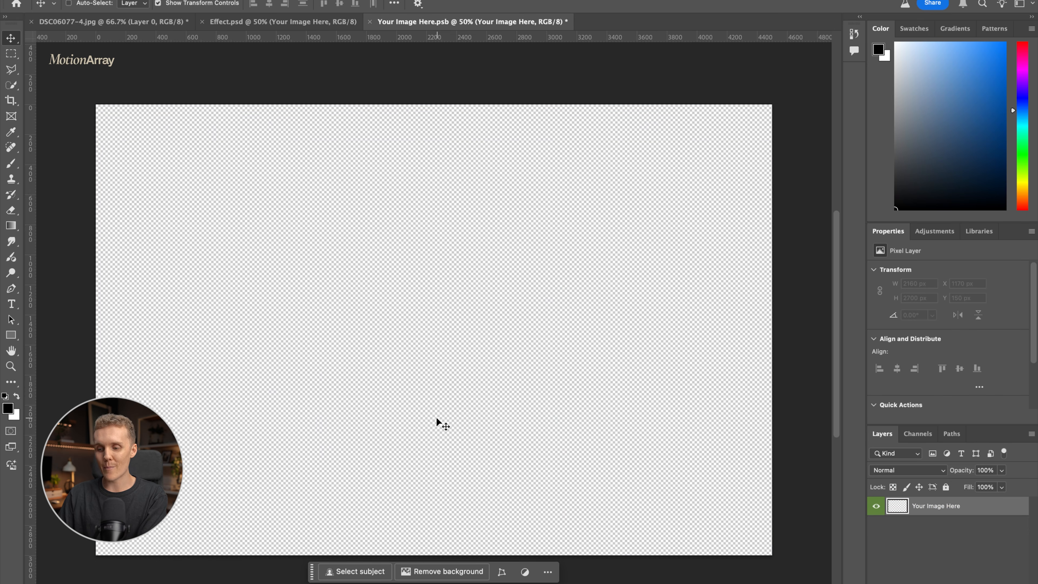
- Paste the street photo into the smart object, scale it to 2400 x 3000 px to fill the canvas height, and save
key(ctrl+v)
key(ctrl+t)
drag(434, 127, 434, 104)
drag(435, 532, 433, 554)
key(Return)
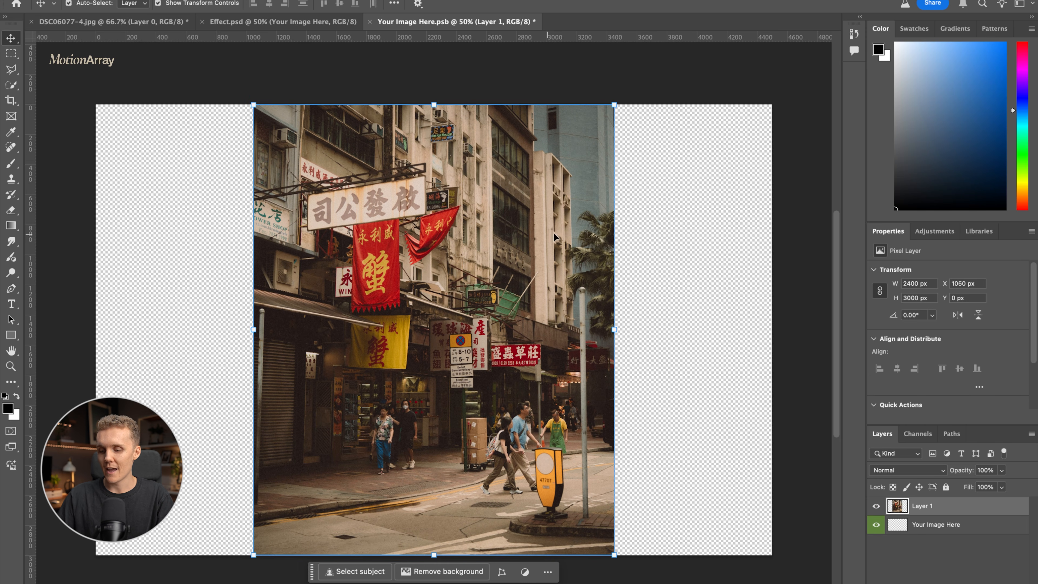
key(ctrl+s)
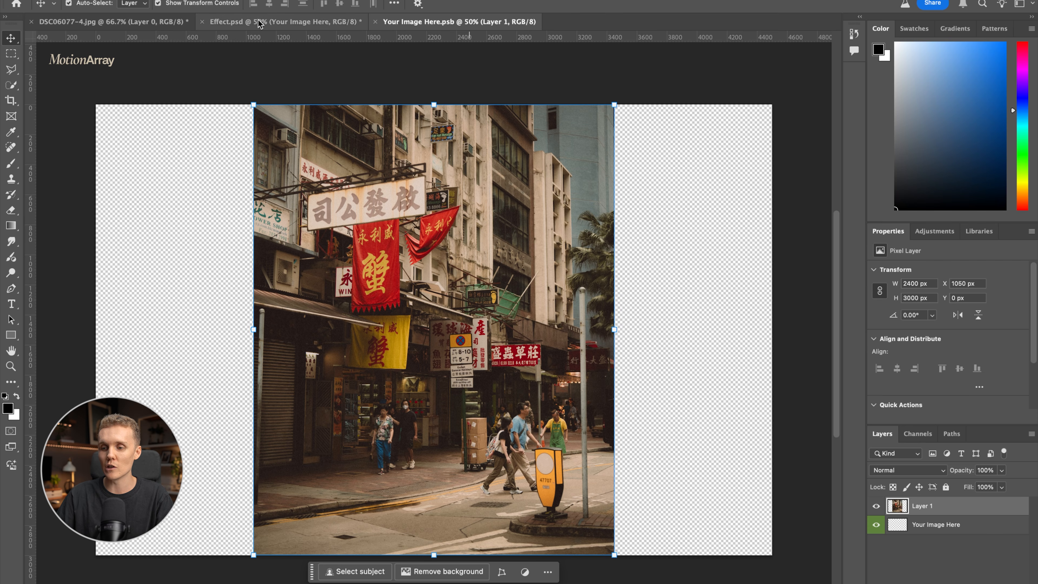
- Check the light leak effect in Effect.psd, and in Your Image Here.psb move the photo to the canvas's left edge and save
click(270, 17)
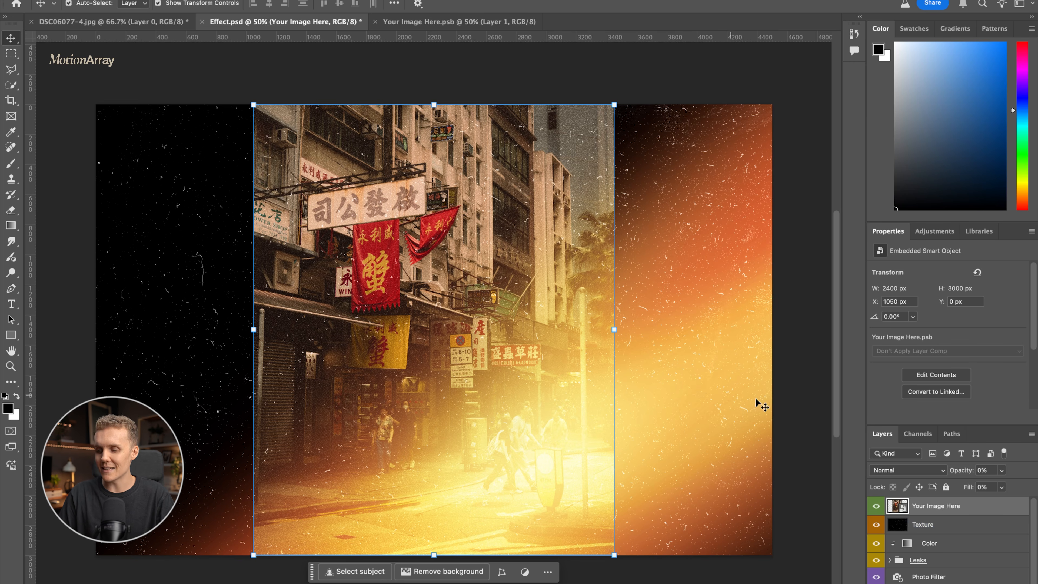
key(x)
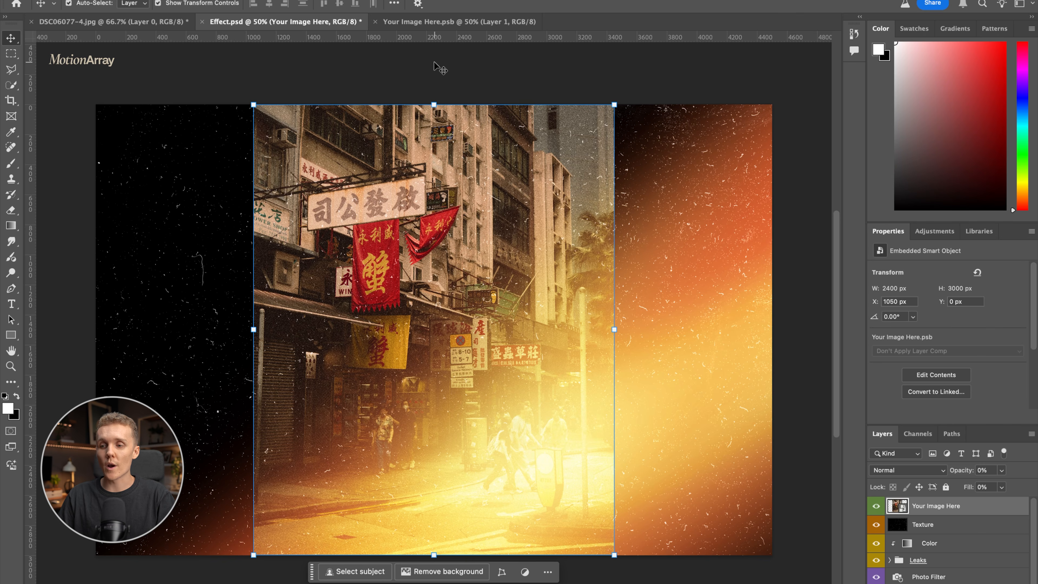
click(423, 21)
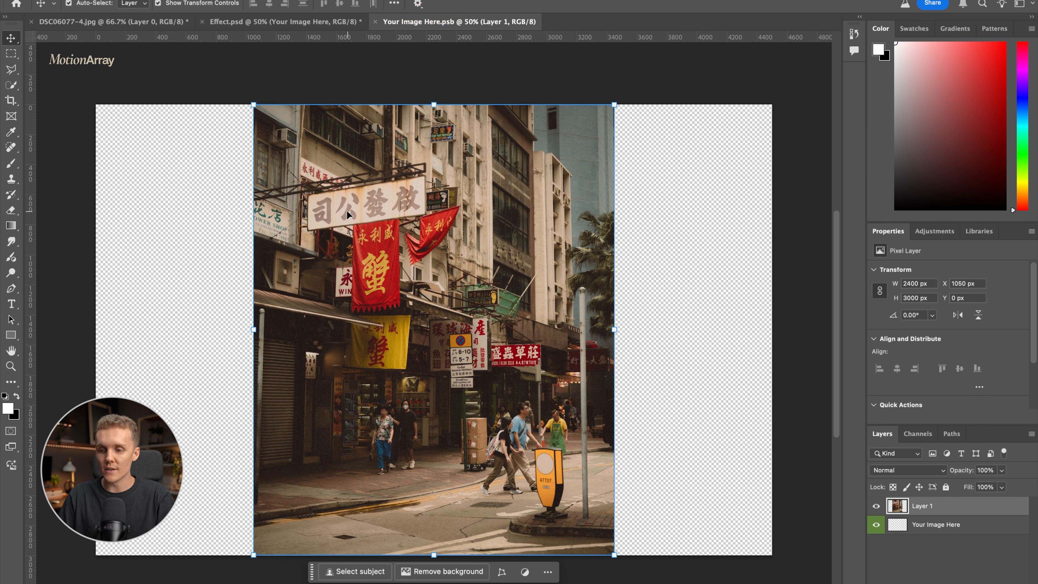
drag(416, 237, 257, 236)
key(ctrl+s)
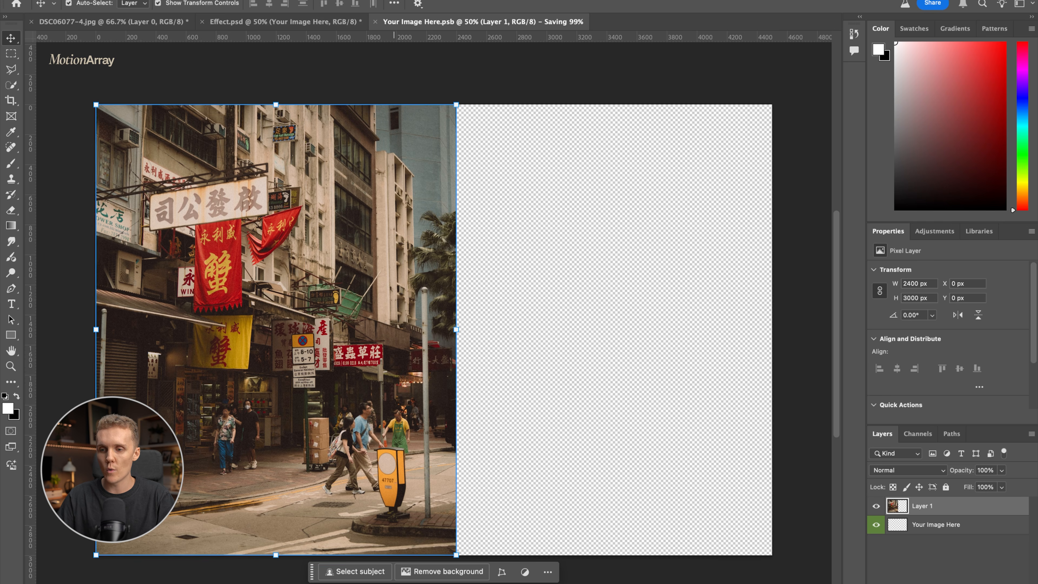
- Return to Effect.psd and crop the canvas at a 4:5 ratio around the street photo, cutting off the empty leak area
click(290, 22)
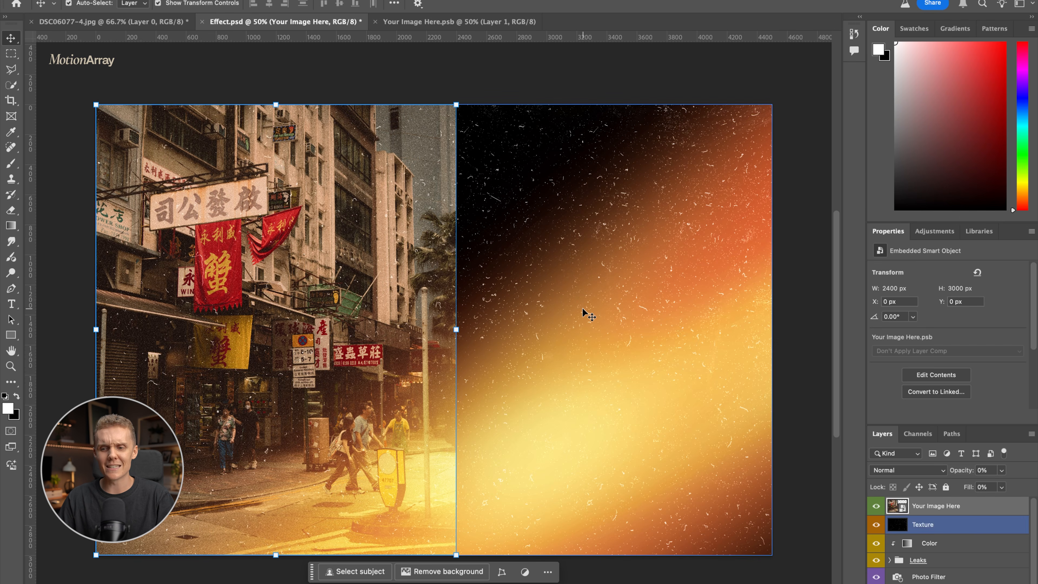
click(11, 102)
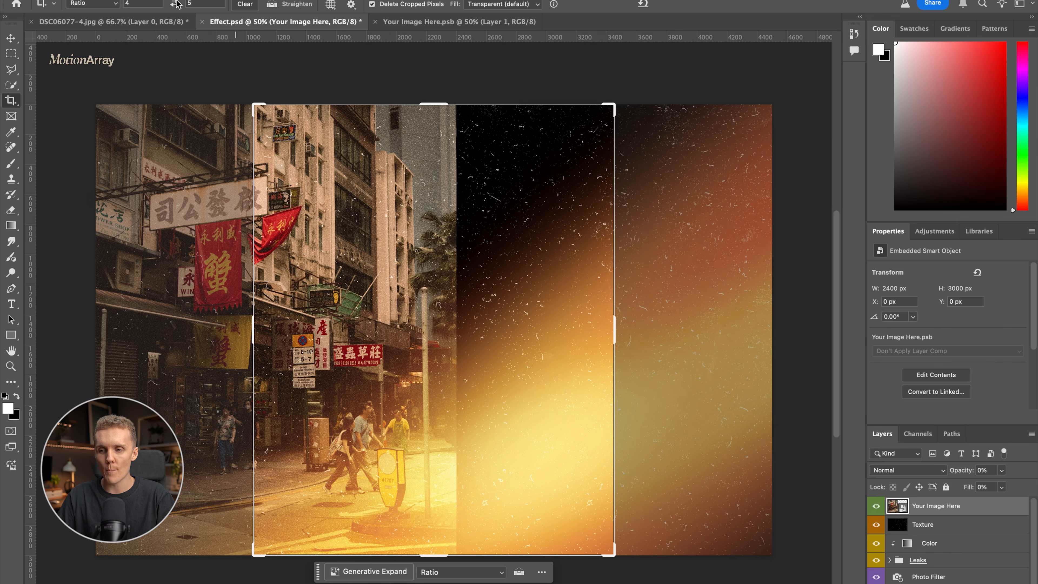
drag(410, 206, 557, 242)
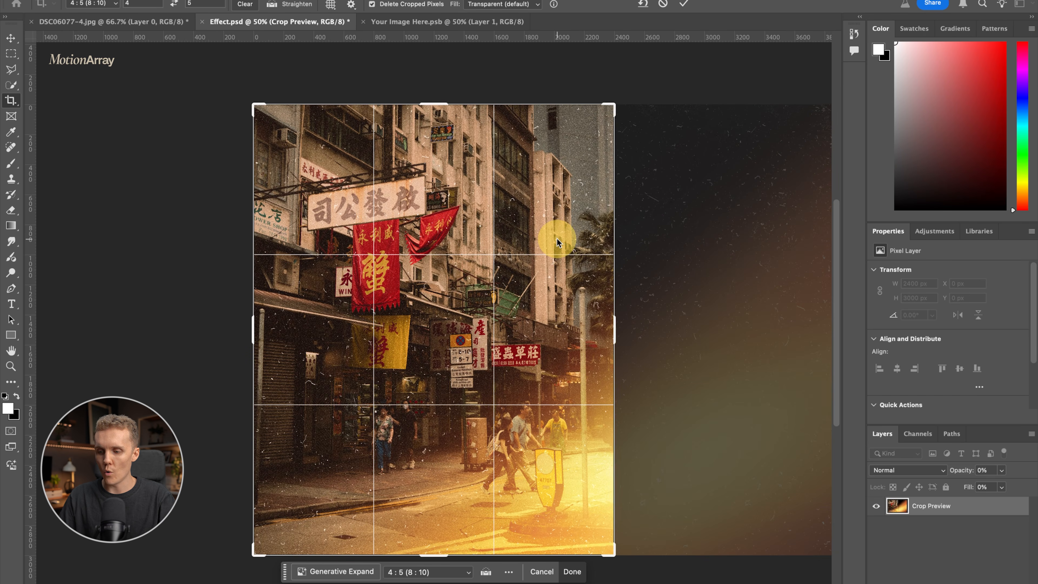
key(Return)
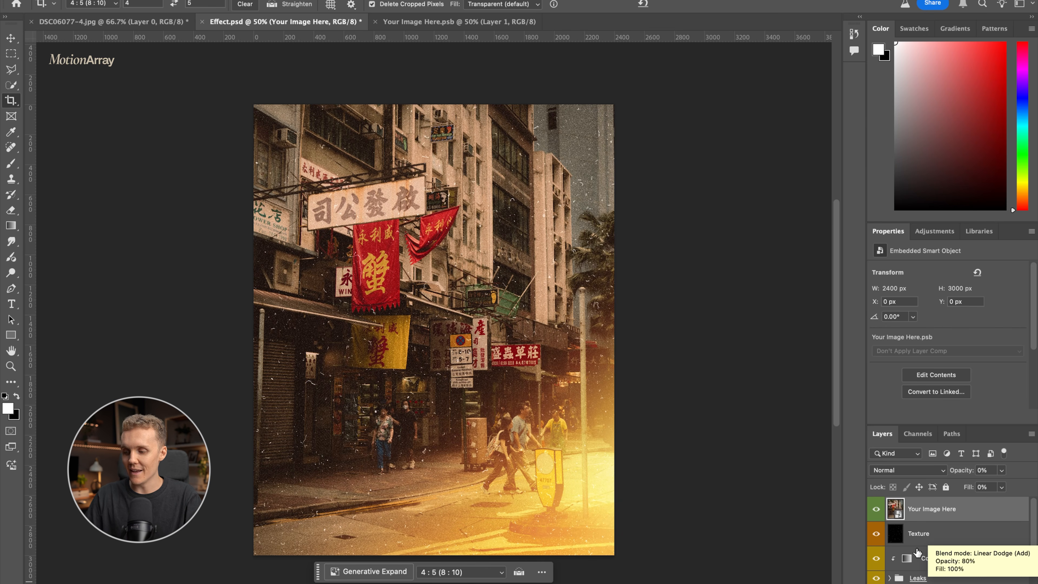
- Lower the Texture layer's opacity to 45%
click(942, 538)
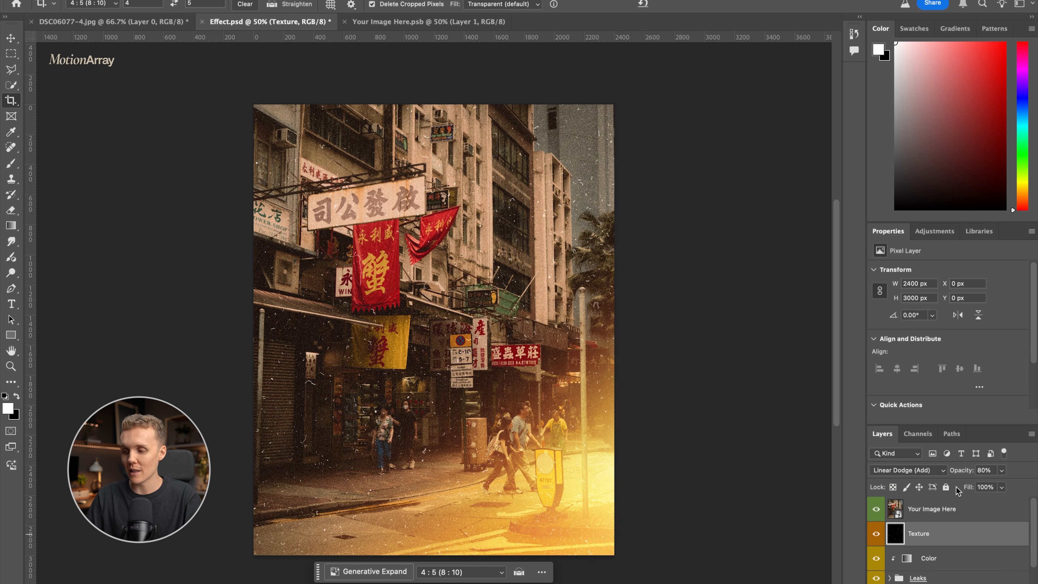
drag(963, 475, 947, 475)
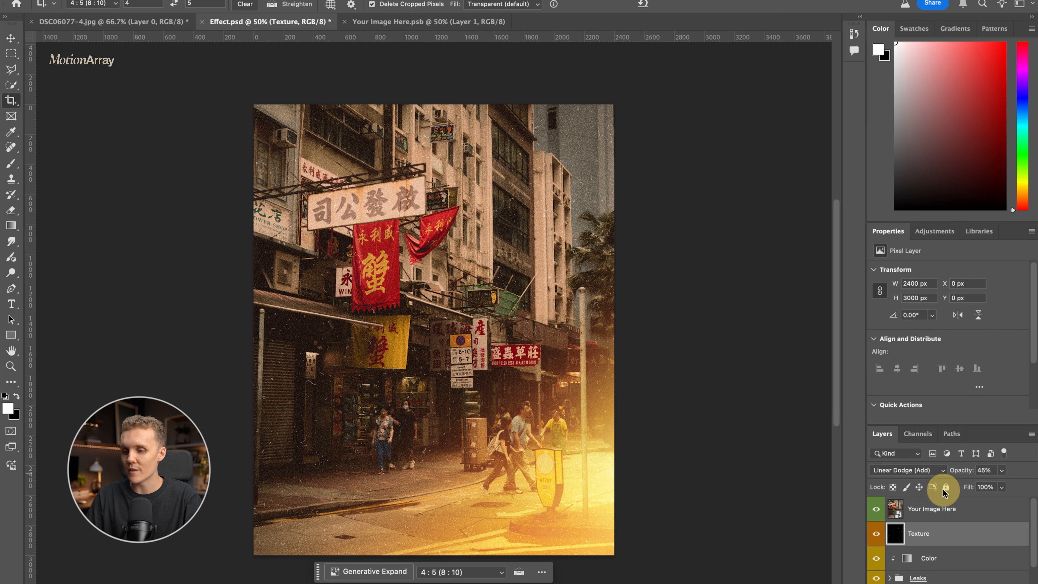
- Expand the Leaks group and hide leak layers 1, 2 and 3
scroll(942, 566, down, 2)
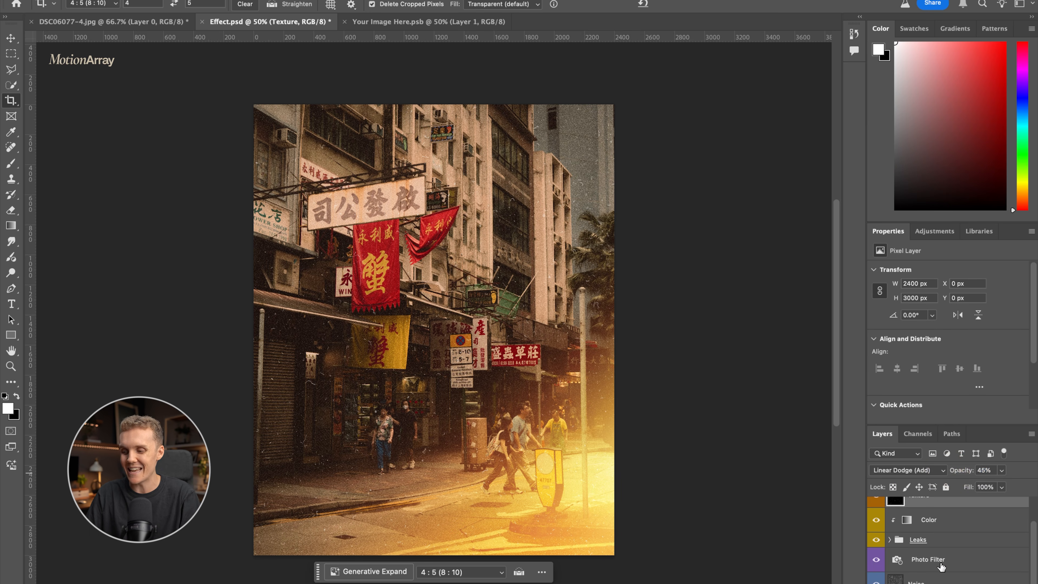
click(890, 540)
scroll(878, 546, down, 2)
click(876, 523)
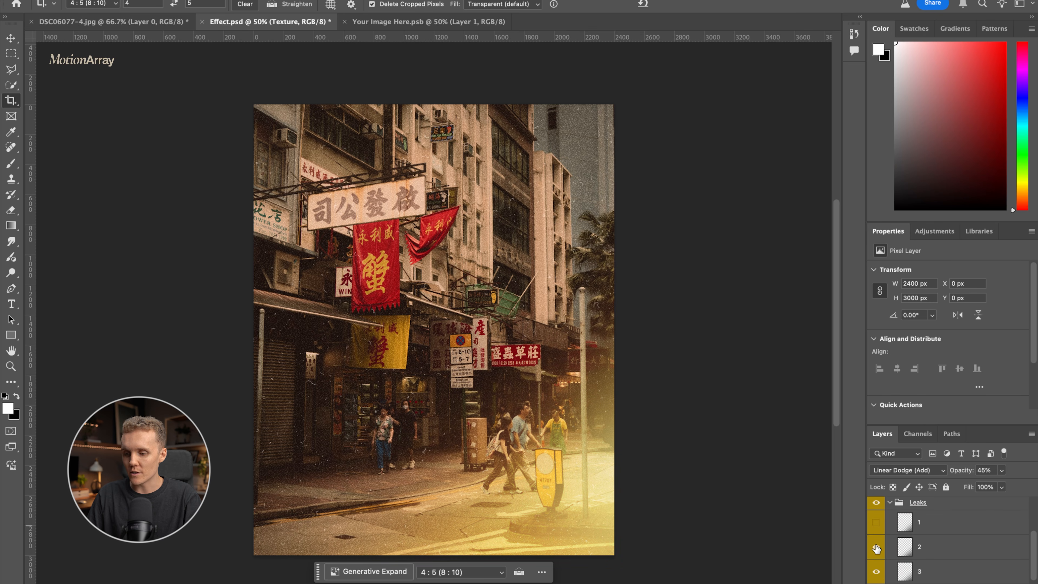
click(876, 547)
click(876, 573)
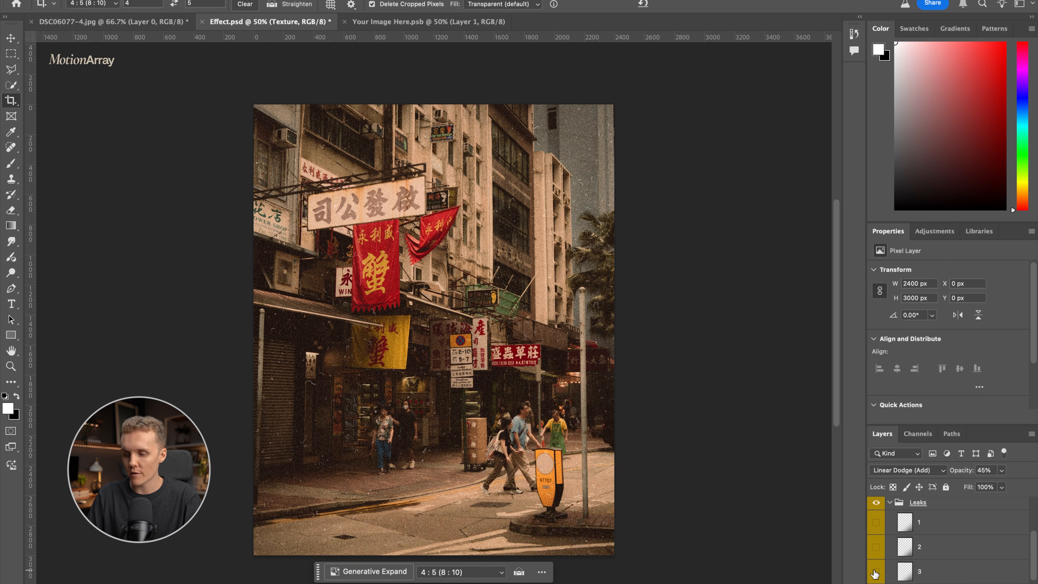
click(876, 546)
- Show leak layer 2 again with its opacity at 24%, and collapse the Leaks group
click(930, 550)
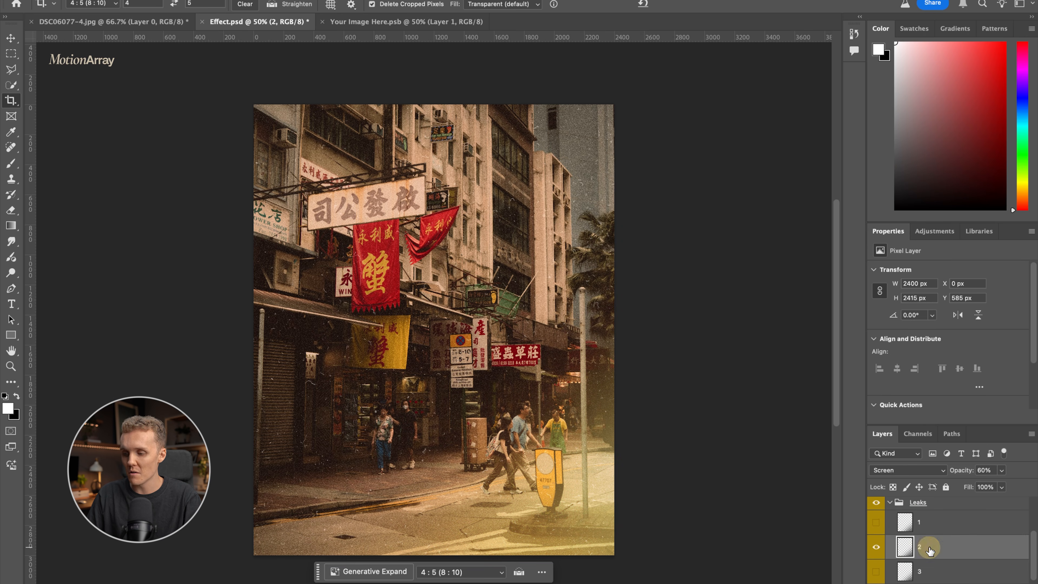
click(876, 547)
drag(960, 470, 955, 473)
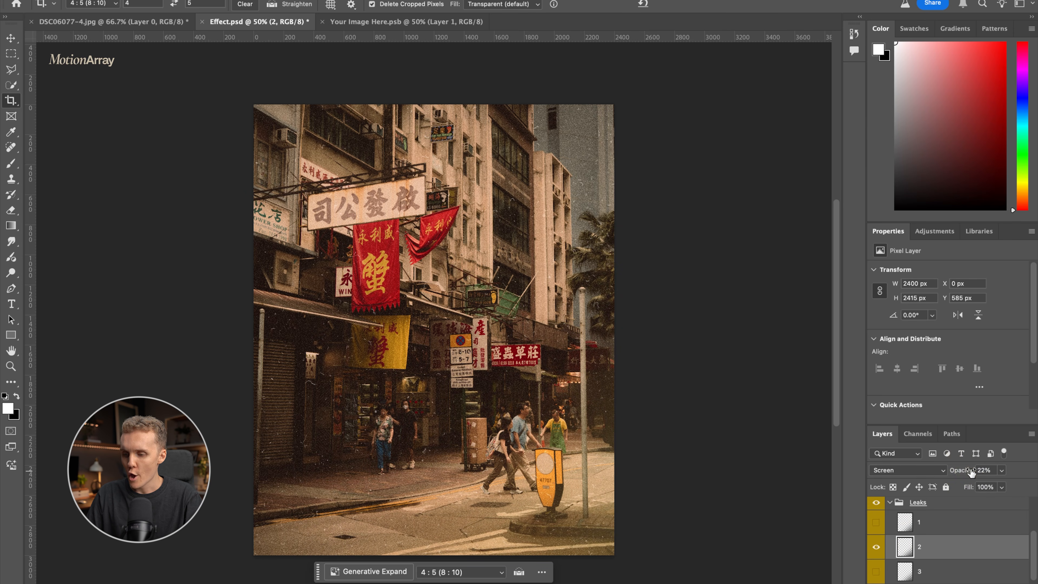
drag(963, 474, 969, 473)
click(889, 502)
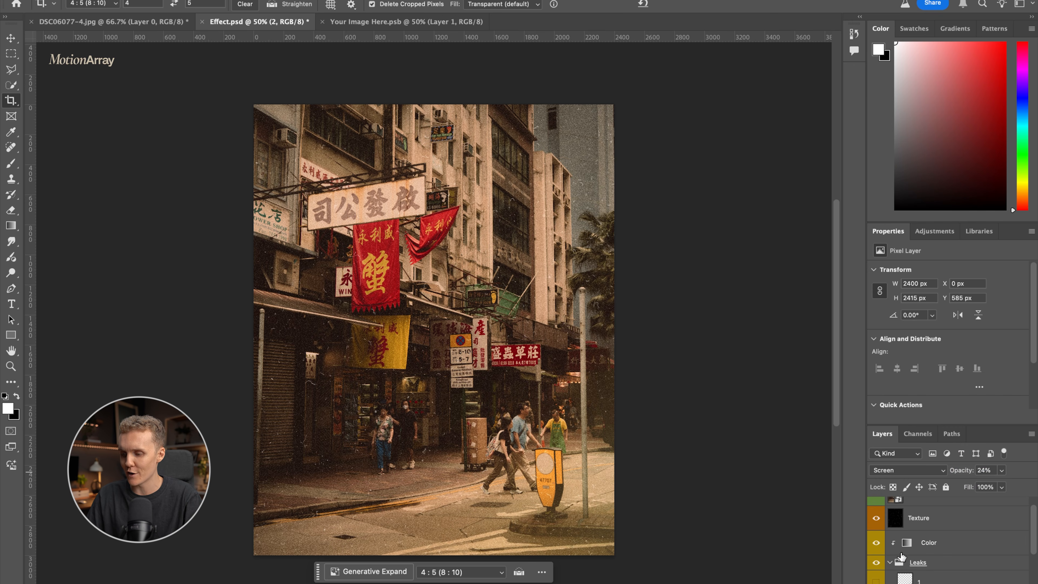
click(924, 563)
- Reduce the density of the Photo Filter adjustment layer's warming filter to 17%
scroll(926, 563, down, 2)
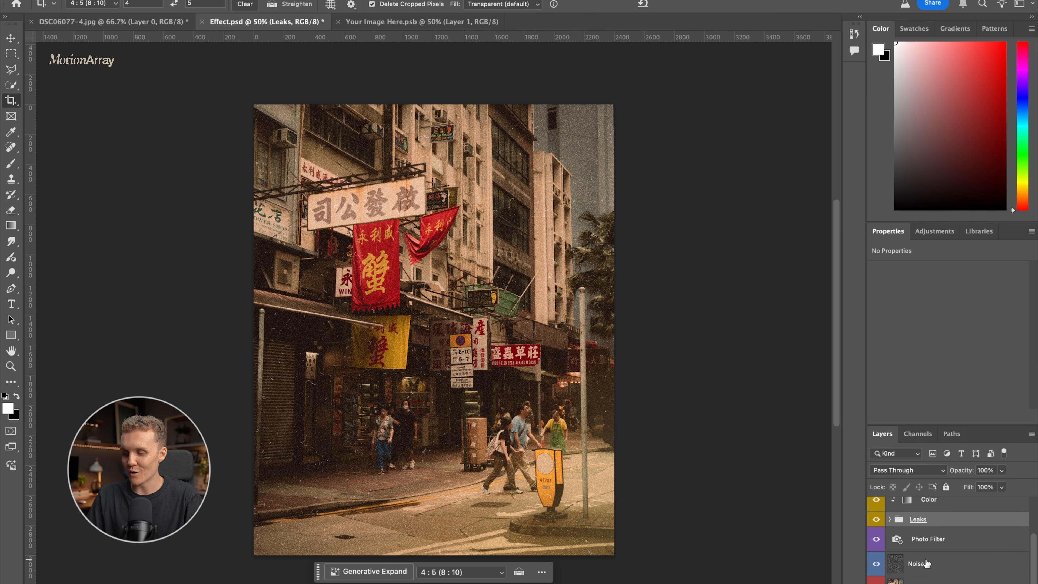
click(932, 562)
click(958, 539)
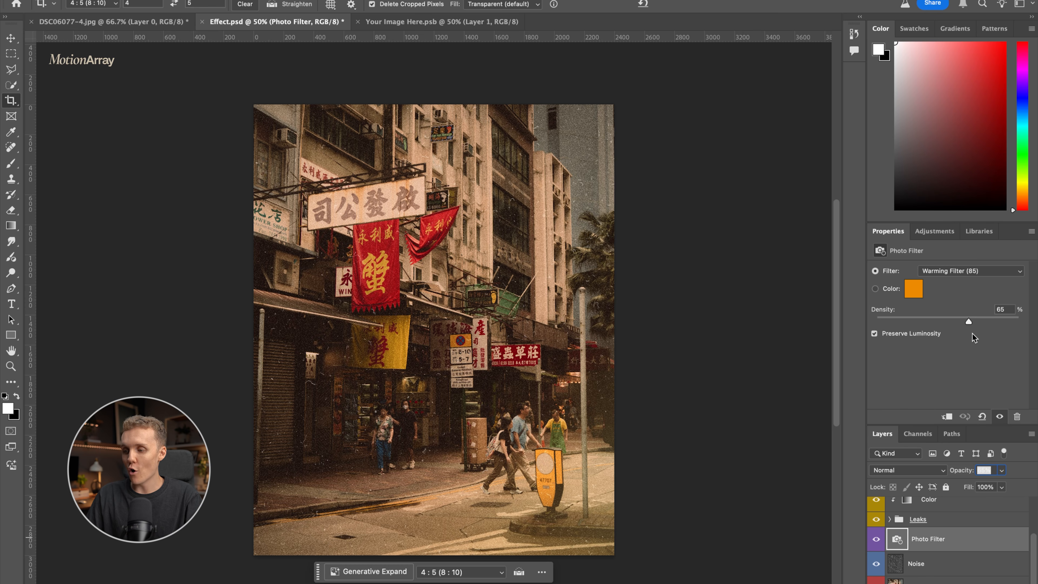
drag(969, 321, 916, 325)
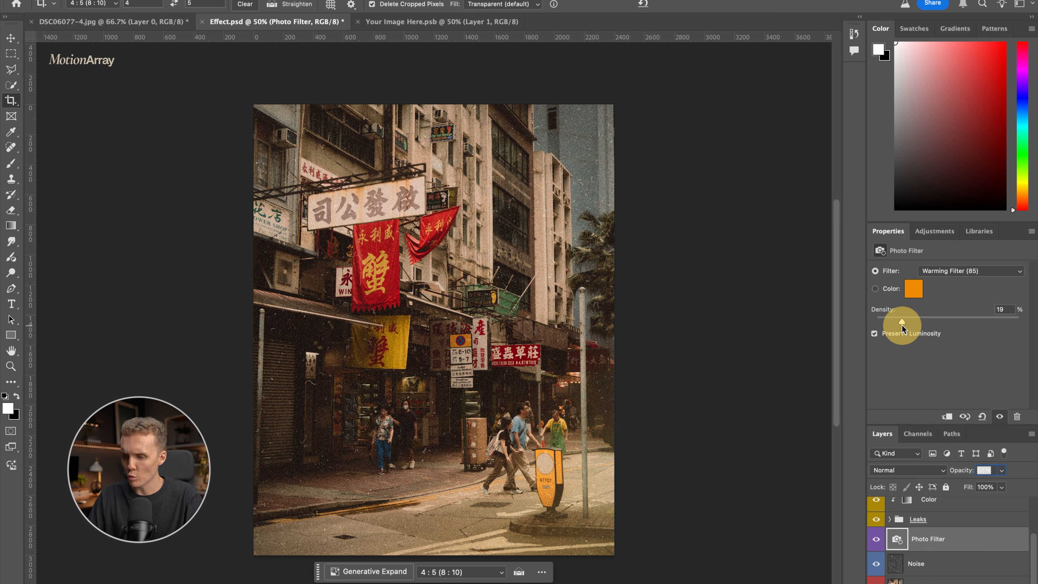
- Lower the Noise layer's opacity to 36%
scroll(940, 540, down, 1)
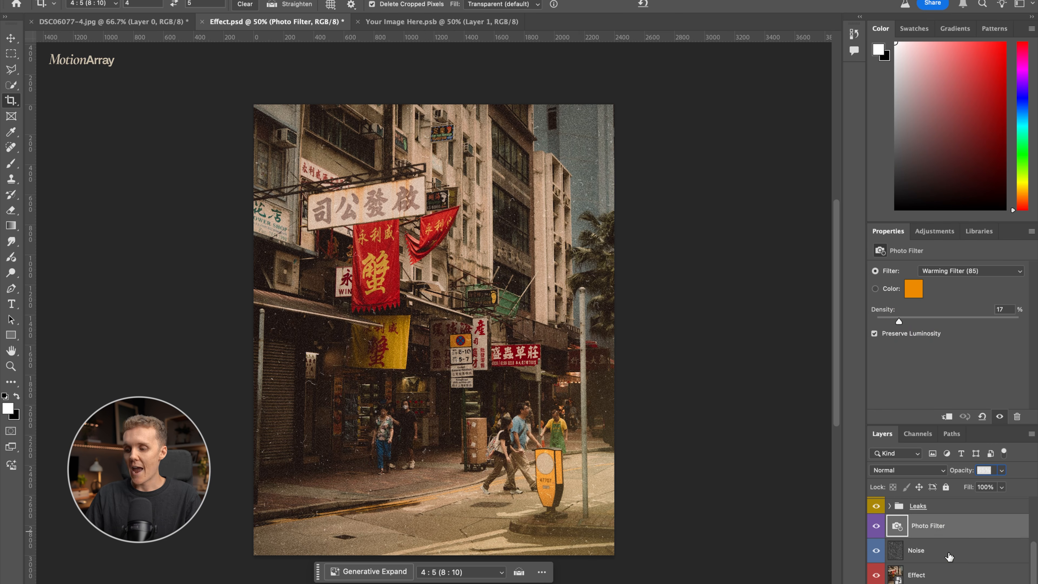
click(936, 550)
drag(964, 473, 959, 476)
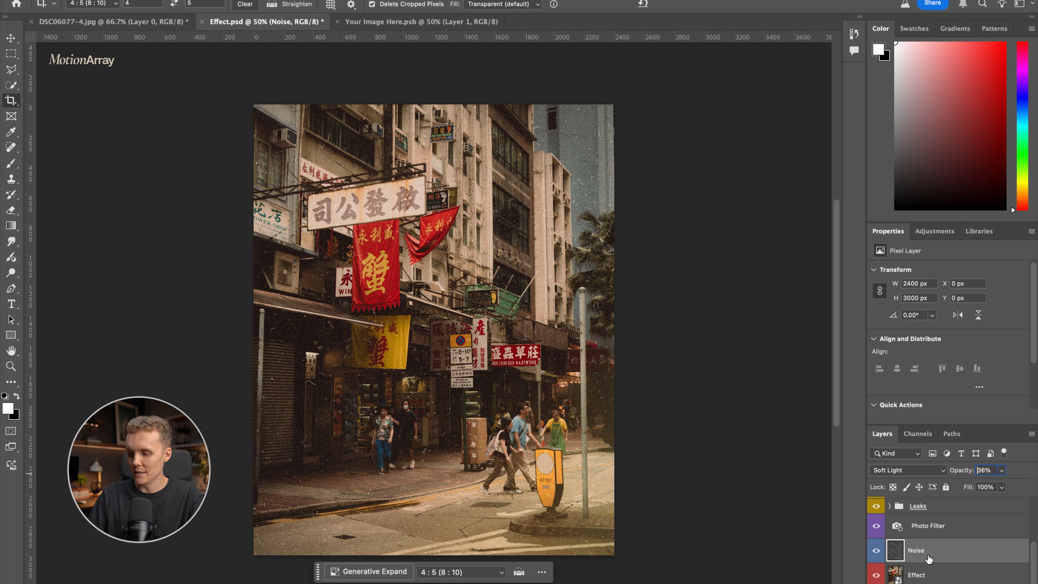
- Reduce the Texture layer's opacity to 24%
scroll(940, 559, up, 3)
click(942, 536)
drag(968, 474, 953, 476)
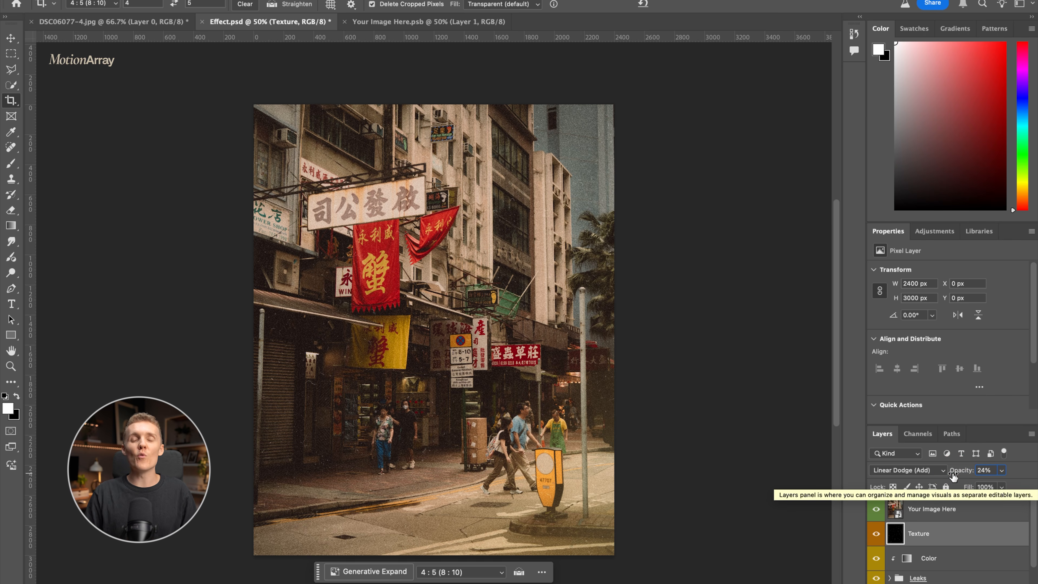